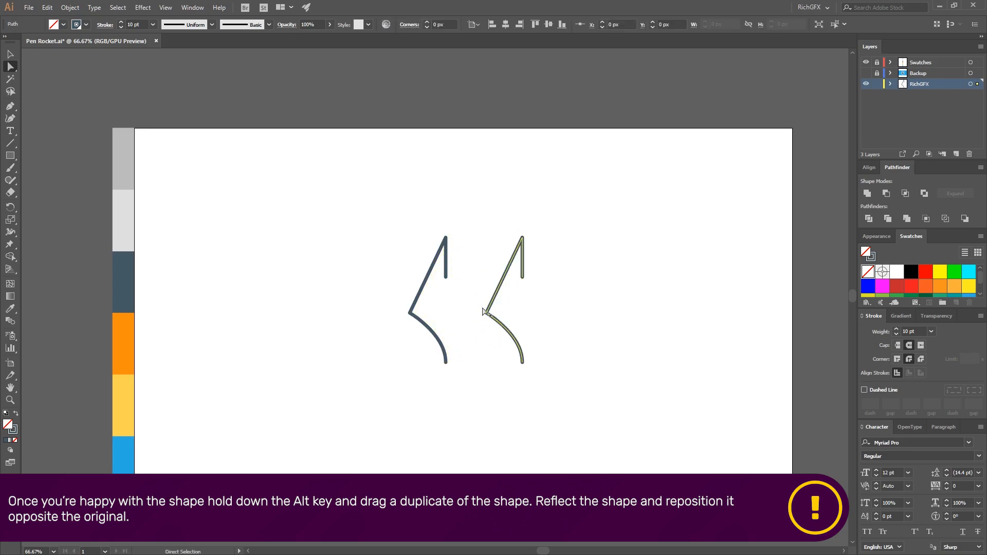
Reflect the duplicated half-nib across the vertical axis and place it opposite the original half
{"action": "left_click", "coordinate": [69, 7]}
{"action": "mouse_move", "coordinate": [89, 19]}
{"action": "left_click", "coordinate": [227, 56]}
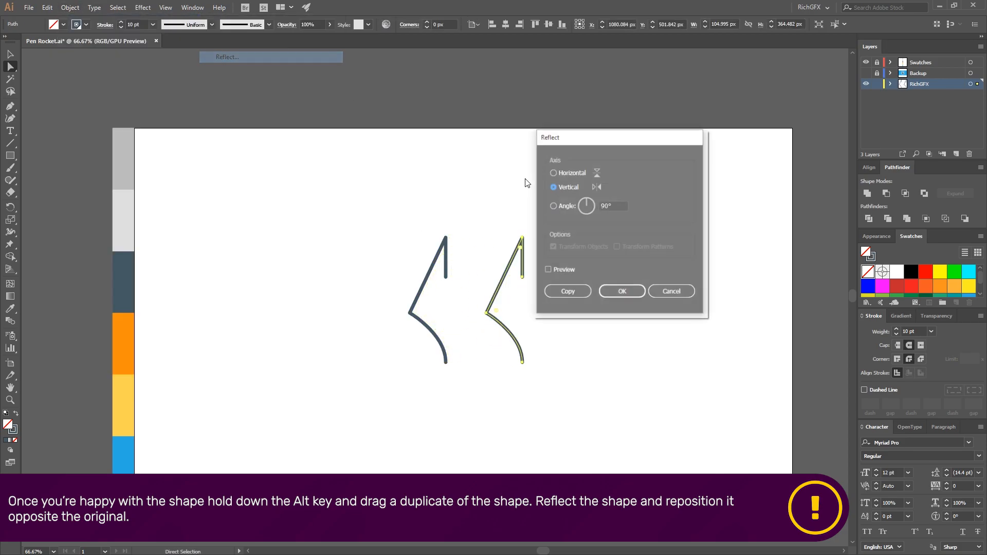
{"action": "left_click", "coordinate": [623, 291]}
{"action": "left_click_drag", "start_coordinate": [487, 262], "coordinate": [447, 256]}
{"action": "left_click", "coordinate": [512, 262]}
Align the reflected half precisely with the original so their center lines overlap
{"action": "scroll", "coordinate": [456, 320], "scroll_direction": "up", "scroll_amount": 2}
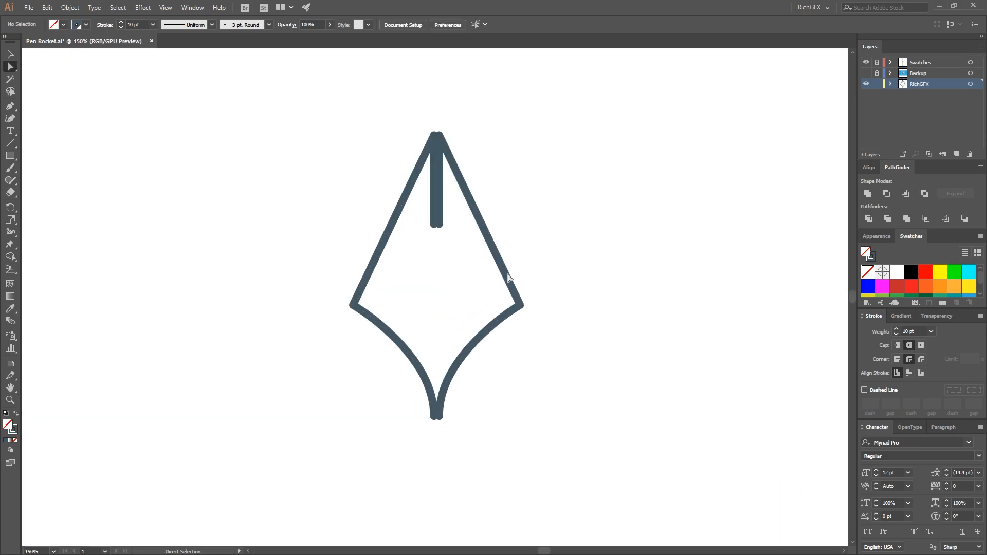
{"action": "key", "text": "v"}
{"action": "left_click", "coordinate": [508, 279]}
{"action": "left_click_drag", "start_coordinate": [508, 279], "coordinate": [504, 279]}
{"action": "left_click", "coordinate": [613, 282]}
Draw a rectangle about 290 by 139 px across the nib's lower point and remove the overlapping parts with the Shape Builder
{"action": "left_click_drag", "start_coordinate": [571, 461], "coordinate": [345, 354]}
{"action": "key", "text": "v"}
{"action": "mouse_move", "coordinate": [650, 471]}
{"action": "left_mouse_down"}
{"action": "mouse_move", "coordinate": [344, 315]}
{"action": "mouse_move", "coordinate": [331, 340]}
{"action": "left_mouse_up"}
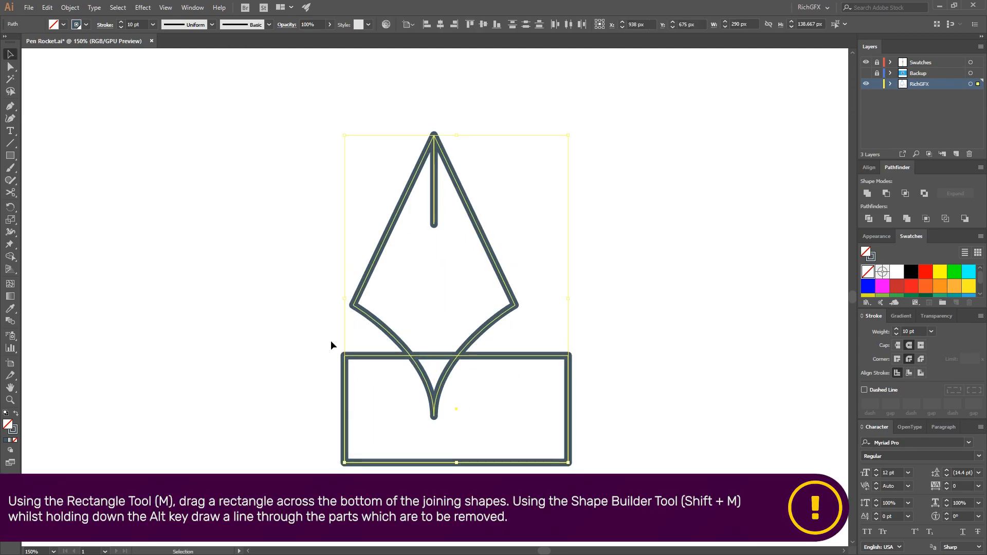
{"action": "key", "text": "shift+m"}
{"action": "left_click_drag", "start_coordinate": [615, 411], "coordinate": [347, 371]}
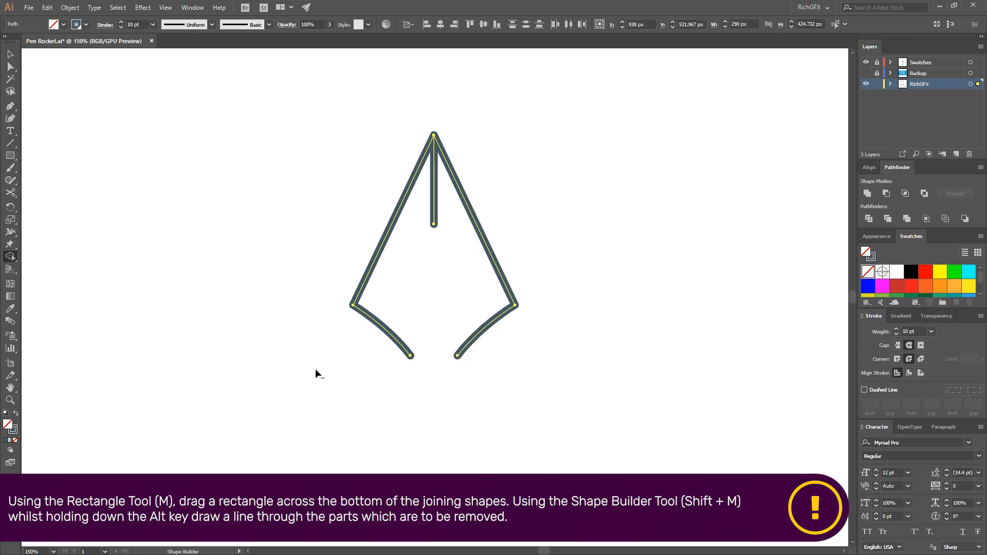
Add a small circle at the lower end of the nib's center line, filled with the dark stroke color
{"action": "left_click", "coordinate": [8, 58]}
{"action": "left_click_drag", "start_coordinate": [11, 156], "coordinate": [56, 180]}
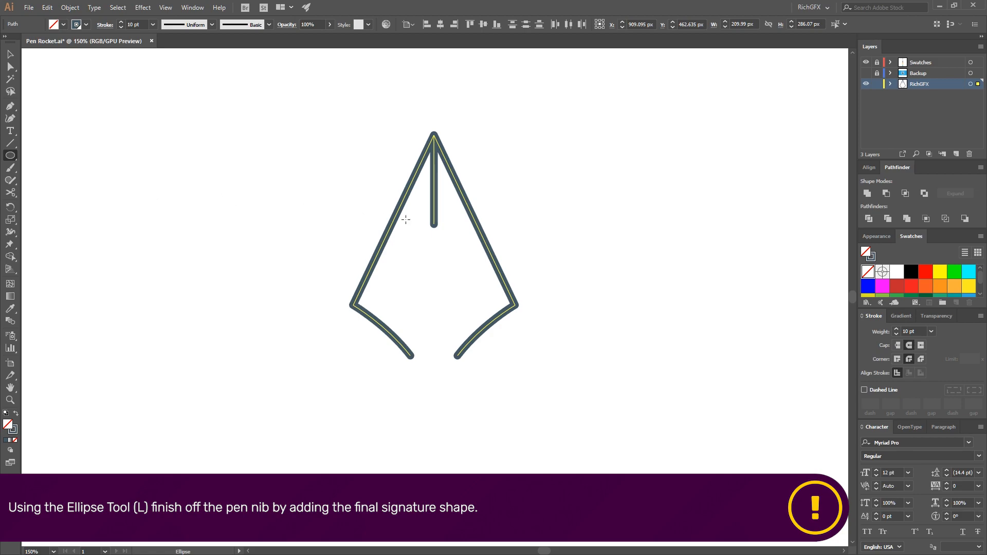
{"action": "mouse_move", "coordinate": [421, 248]}
{"action": "left_mouse_down"}
{"action": "mouse_move", "coordinate": [443, 280]}
{"action": "mouse_move", "coordinate": [431, 223]}
{"action": "mouse_move", "coordinate": [415, 225]}
{"action": "left_mouse_up"}
{"action": "left_click", "coordinate": [16, 414]}
{"action": "left_click", "coordinate": [11, 54]}
{"action": "left_click", "coordinate": [544, 221]}
{"action": "left_click", "coordinate": [435, 239]}
{"action": "scroll", "coordinate": [426, 205], "scroll_direction": "up", "scroll_amount": 2}
{"action": "left_click", "coordinate": [427, 207]}
{"action": "left_click", "coordinate": [451, 243]}
{"action": "left_click", "coordinate": [470, 300]}
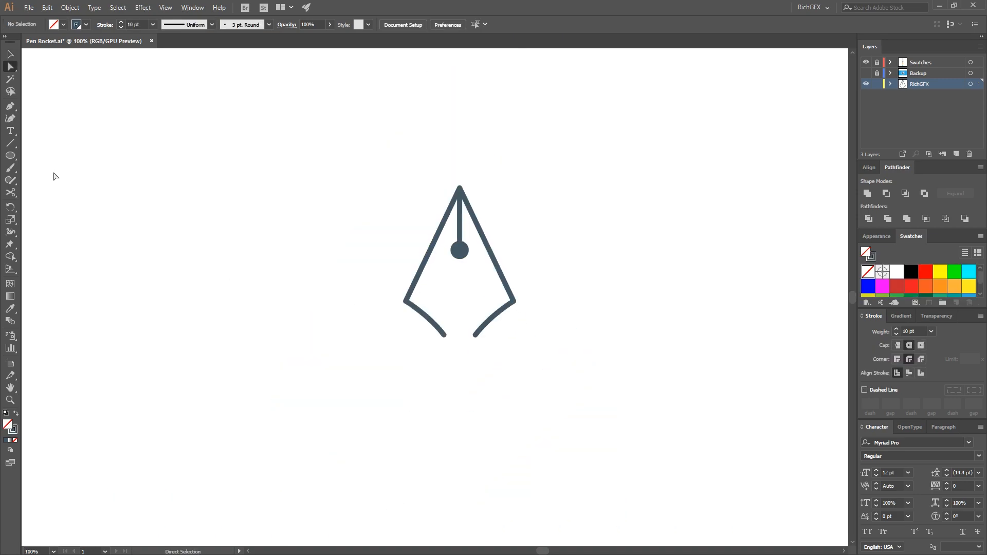
Draw a rectangular collar about 191 by 31 px below the nib's open ends and center it under the nib
{"action": "left_click", "coordinate": [10, 155]}
{"action": "left_click_drag", "start_coordinate": [403, 302], "coordinate": [513, 317]}
{"action": "left_click", "coordinate": [10, 54]}
{"action": "left_click_drag", "start_coordinate": [404, 310], "coordinate": [472, 351]}
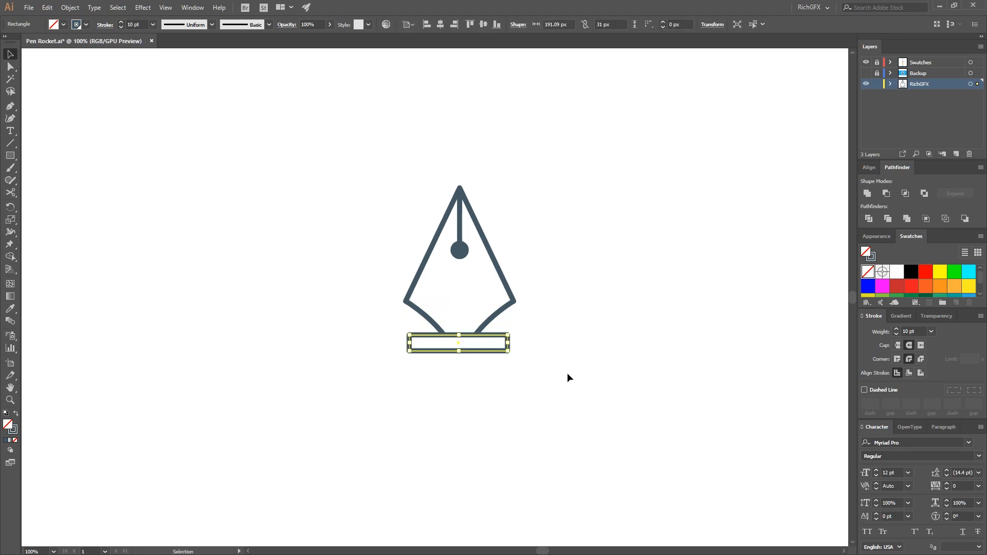
{"action": "left_click_drag", "start_coordinate": [411, 345], "coordinate": [461, 361]}
{"action": "left_click", "coordinate": [525, 371]}
{"action": "left_click", "coordinate": [465, 351]}
{"action": "left_click", "coordinate": [561, 391]}
Scale the whole nib and collar down to about half size, keeping the stroke weight
{"action": "scroll", "coordinate": [609, 400], "scroll_direction": "down", "scroll_amount": 2}
{"action": "left_click_drag", "start_coordinate": [622, 391], "coordinate": [453, 277]}
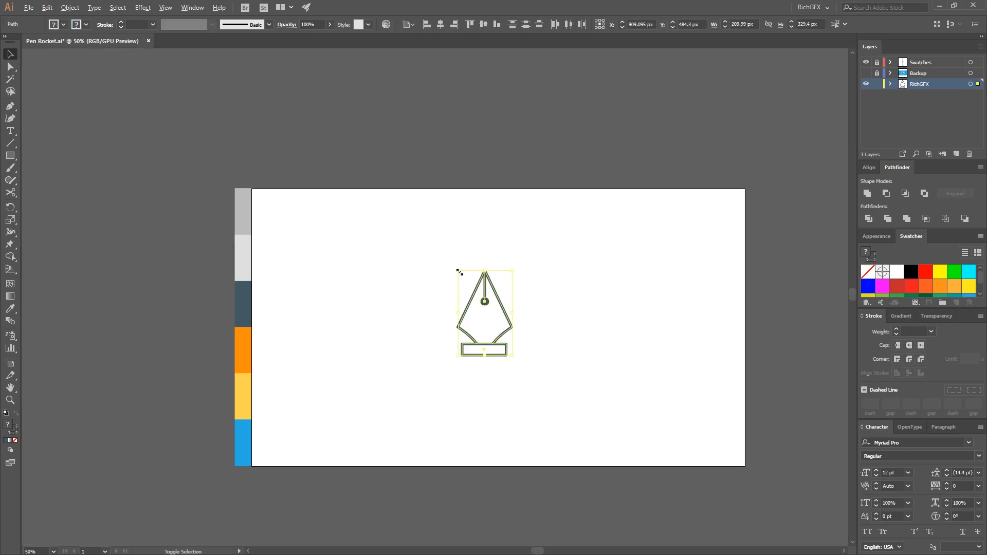
{"action": "left_click", "coordinate": [558, 323]}
{"action": "scroll", "coordinate": [479, 333], "scroll_direction": "up", "scroll_amount": 2}
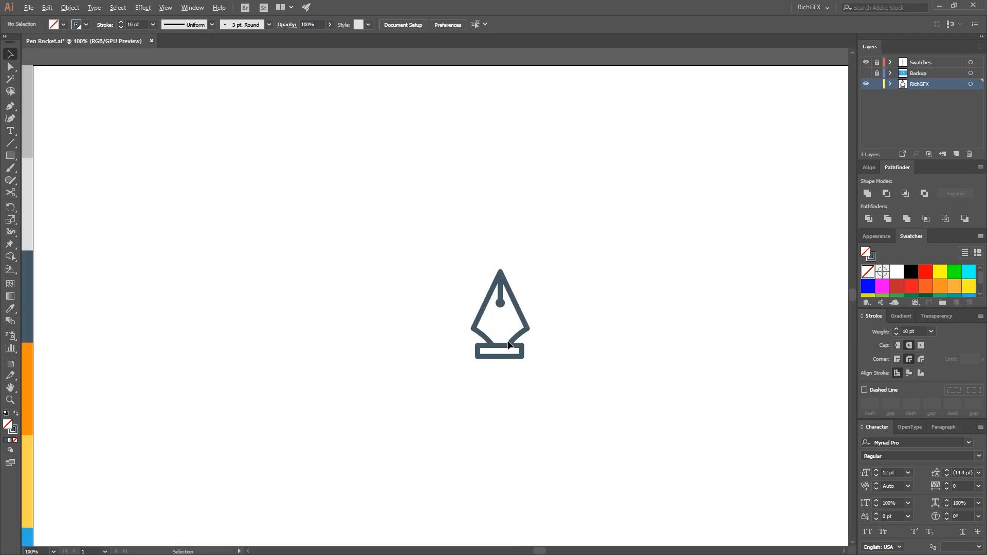
Add wider rectangular bands directly beneath the collar to form the top of the barrel
{"action": "scroll", "coordinate": [572, 378], "scroll_direction": "up", "scroll_amount": 1}
{"action": "left_click_drag", "start_coordinate": [572, 379], "coordinate": [564, 323]}
{"action": "left_click_drag", "start_coordinate": [508, 304], "coordinate": [533, 311]}
{"action": "left_click", "coordinate": [557, 379]}
{"action": "left_click_drag", "start_coordinate": [557, 379], "coordinate": [567, 284]}
{"action": "scroll", "coordinate": [570, 312], "scroll_direction": "down", "scroll_amount": 1}
Build the long barrel body below the bands and copy two matching bands to its lower end
{"action": "left_click_drag", "start_coordinate": [504, 229], "coordinate": [491, 394]}
{"action": "left_click", "coordinate": [531, 264]}
{"action": "left_click", "coordinate": [540, 329]}
{"action": "left_click_drag", "start_coordinate": [506, 229], "coordinate": [517, 417]}
{"action": "left_click", "coordinate": [553, 387]}
{"action": "left_click", "coordinate": [539, 419]}
Round the two lower corners of the barrel's bottom band
{"action": "left_click", "coordinate": [11, 67]}
{"action": "left_click", "coordinate": [460, 417]}
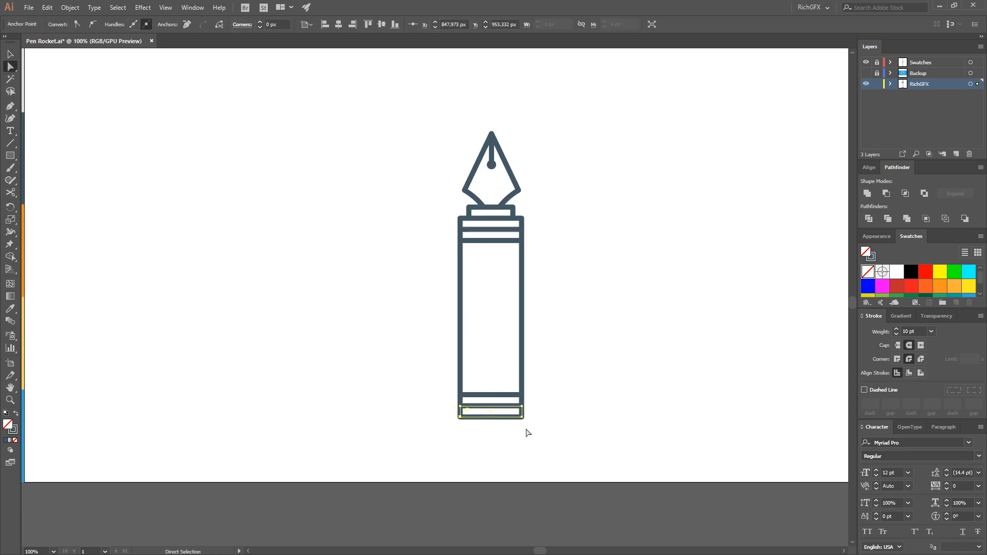
{"action": "left_click", "coordinate": [521, 416], "text": "shift"}
{"action": "scroll", "coordinate": [479, 430], "scroll_direction": "up", "scroll_amount": 2}
{"action": "left_click_drag", "start_coordinate": [447, 395], "coordinate": [453, 393]}
{"action": "left_click", "coordinate": [643, 357]}
Draw a vertical line 210 px long inside the barrel body near its left edge
{"action": "scroll", "coordinate": [648, 354], "scroll_direction": "down", "scroll_amount": 1}
{"action": "left_click_drag", "start_coordinate": [700, 328], "coordinate": [580, 380]}
{"action": "scroll", "coordinate": [579, 383], "scroll_direction": "down", "scroll_amount": 1}
{"action": "key", "text": "v"}
{"action": "left_click", "coordinate": [11, 143]}
{"action": "left_click_drag", "start_coordinate": [435, 242], "coordinate": [437, 390]}
{"action": "key", "text": "v"}
Add three anchor points in the upper part of the vertical line and delete the middle one to create a gap
{"action": "scroll", "coordinate": [436, 307], "scroll_direction": "up", "scroll_amount": 3}
{"action": "left_click", "coordinate": [441, 304]}
{"action": "key", "text": "plus"}
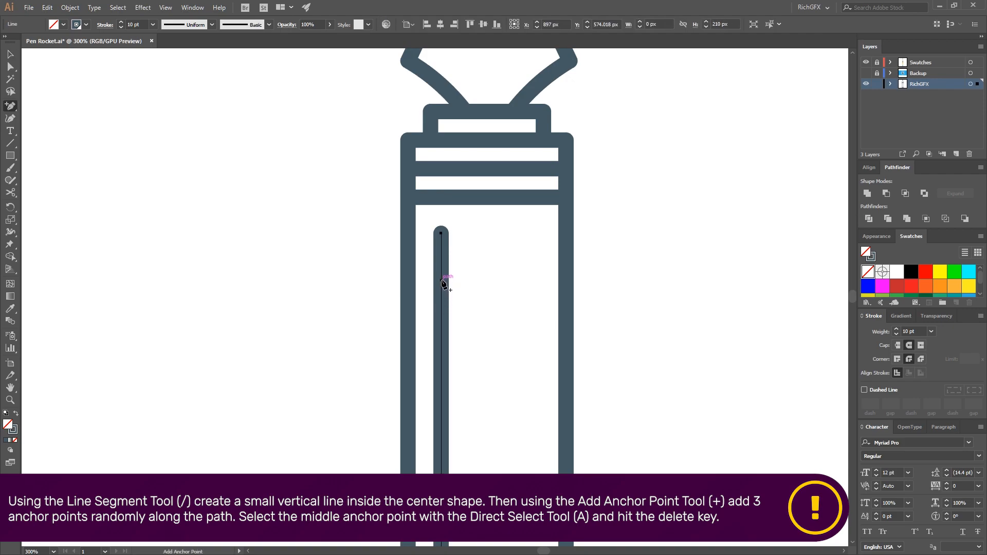
{"action": "left_click", "coordinate": [441, 281]}
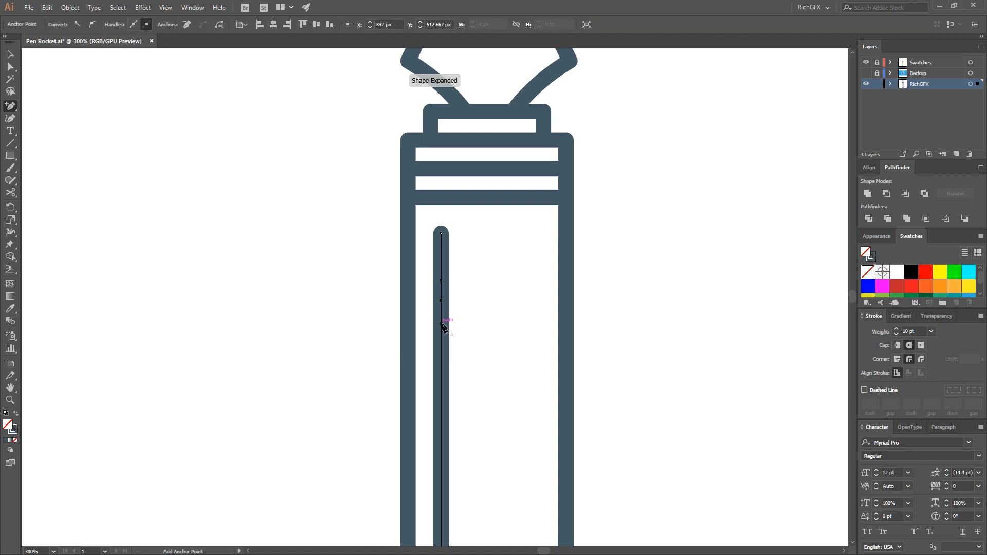
{"action": "left_click", "coordinate": [441, 323]}
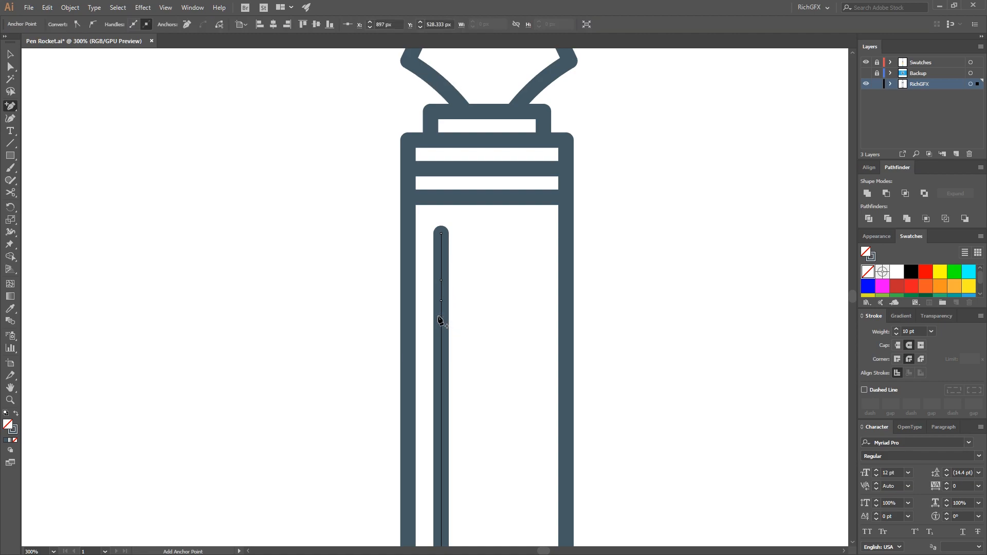
{"action": "key", "text": "a"}
{"action": "left_click", "coordinate": [442, 302]}
{"action": "key", "text": "Delete"}
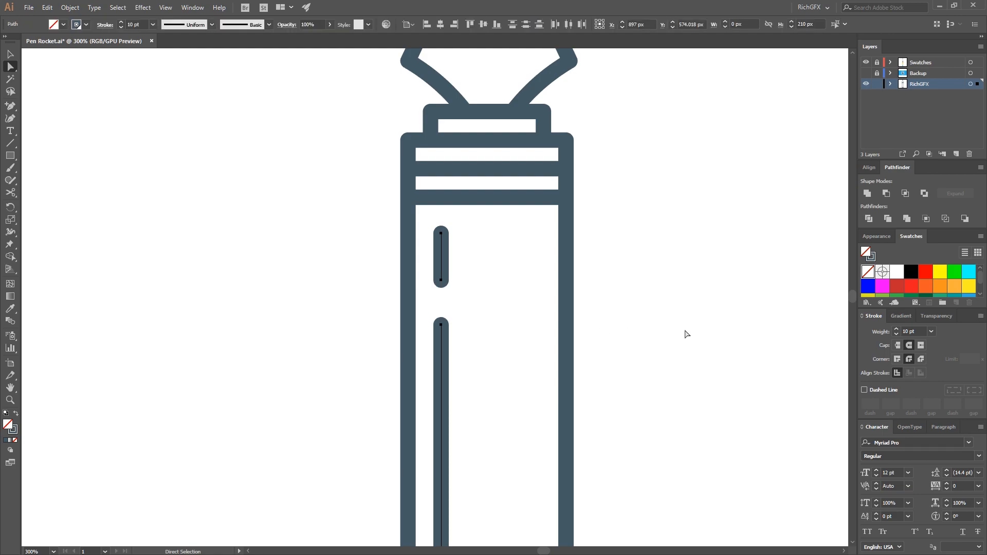
Extend the lower end of the upper dash downward to narrow the gap
{"action": "left_click", "coordinate": [688, 334]}
{"action": "key", "text": "ctrl+minus"}
{"action": "left_click_drag", "start_coordinate": [670, 340], "coordinate": [611, 237]}
{"action": "left_click", "coordinate": [464, 195]}
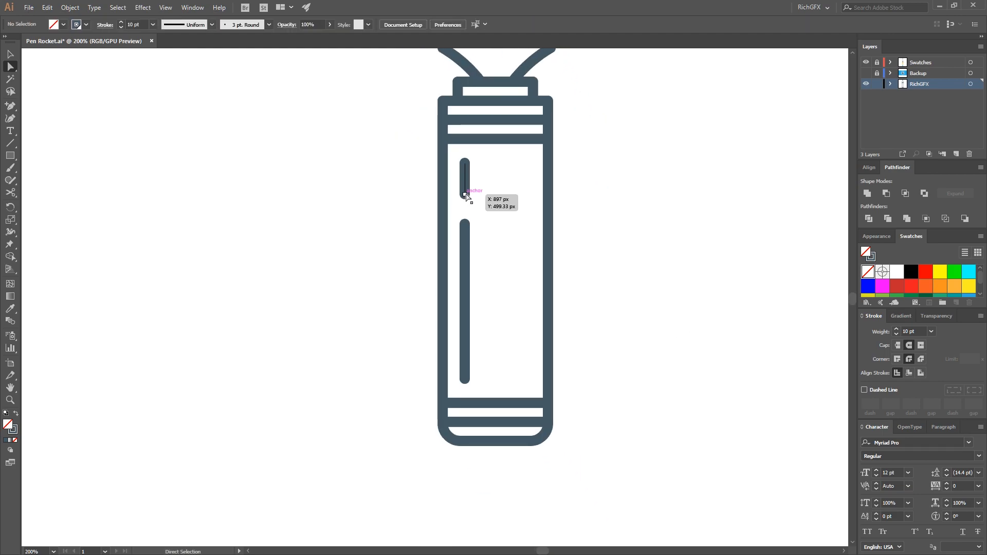
{"action": "left_click", "coordinate": [519, 222]}
Cut a second gap near the bottom of the long dash using added anchor points and shorten the long dash's lower end
{"action": "key", "text": "plus"}
{"action": "left_click", "coordinate": [465, 328]}
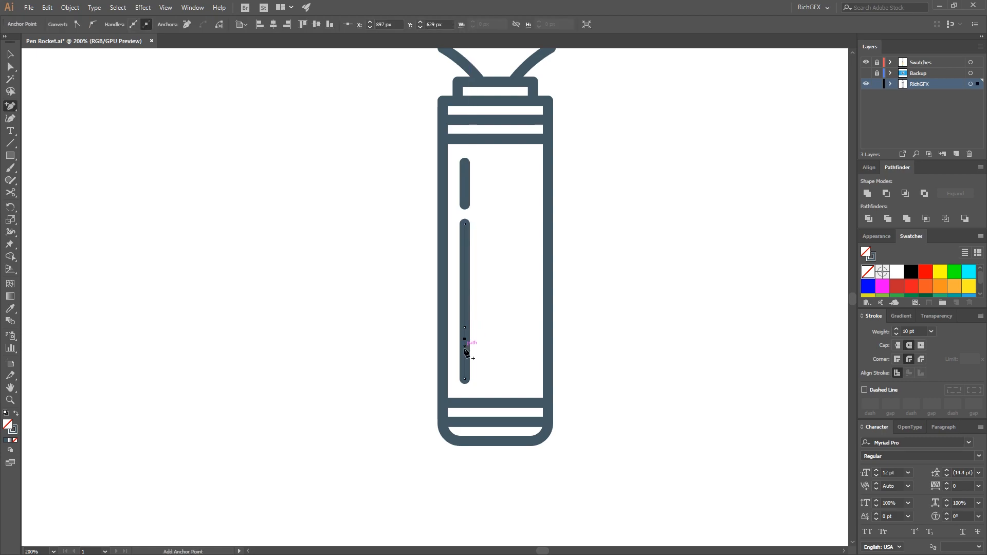
{"action": "key", "text": "a"}
{"action": "left_click", "coordinate": [465, 339]}
{"action": "key", "text": "Delete"}
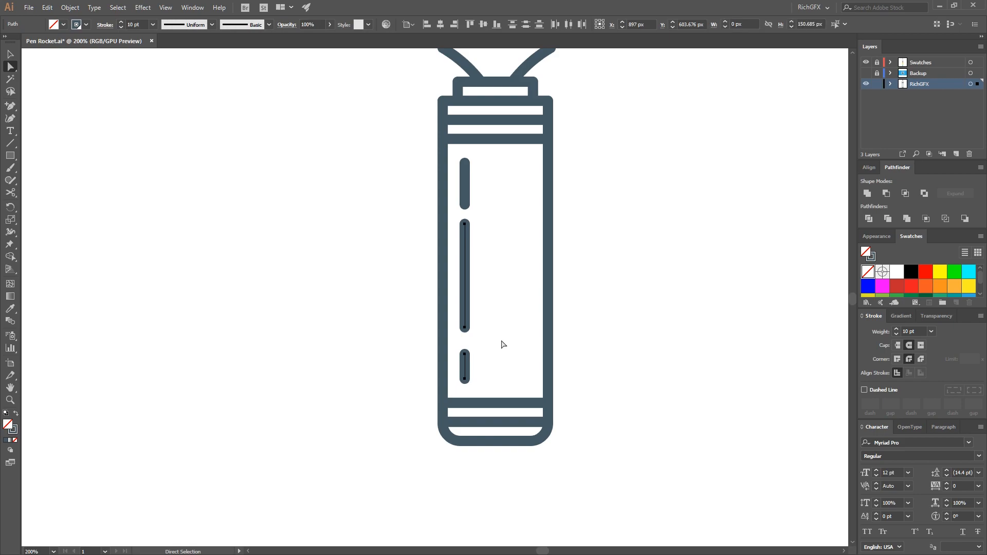
{"action": "left_click", "coordinate": [464, 327]}
{"action": "left_click", "coordinate": [478, 356]}
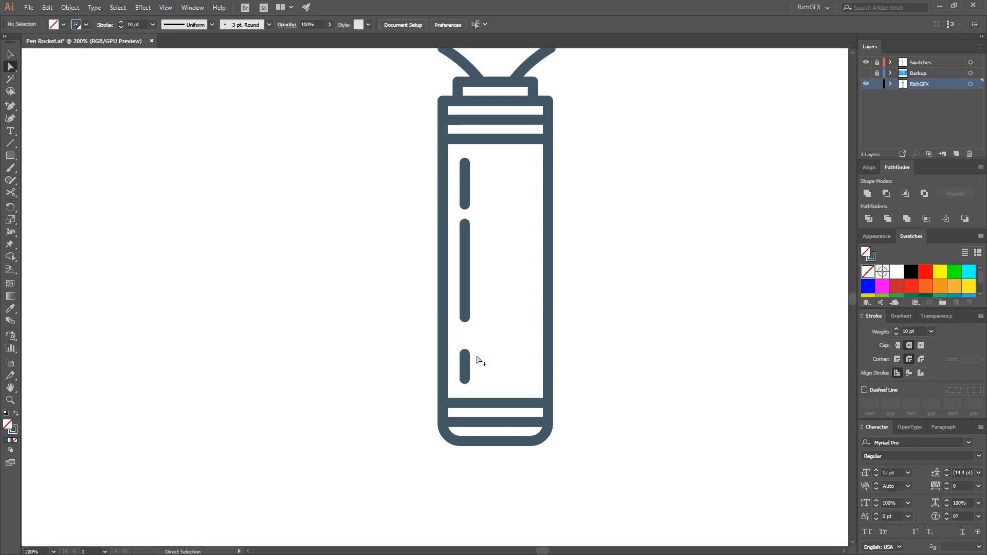
Extend the bottom dash upward and split it in two by adding anchor points and deleting the middle one
{"action": "scroll", "coordinate": [473, 350], "scroll_direction": "up", "scroll_amount": 1}
{"action": "left_click", "coordinate": [460, 353]}
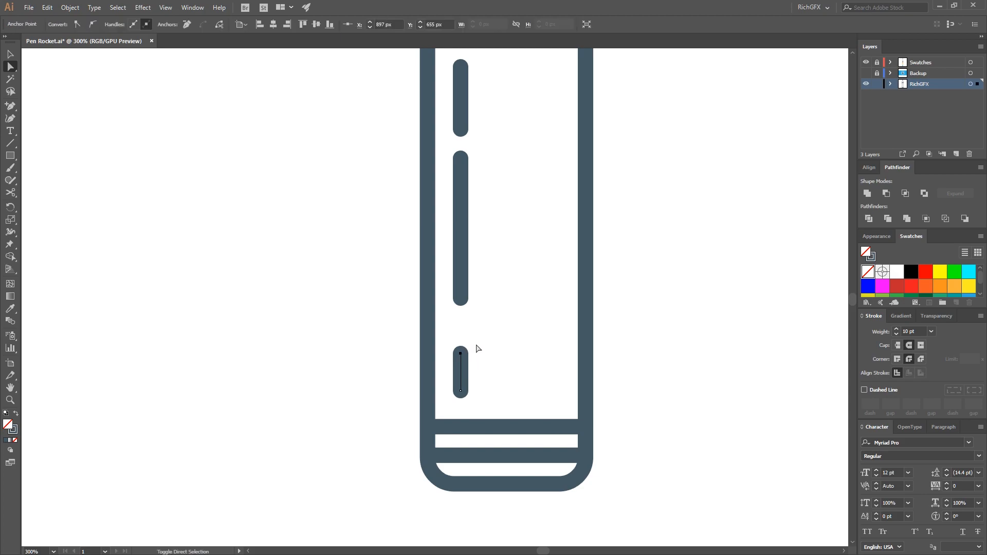
{"action": "key", "text": "plus"}
{"action": "left_click", "coordinate": [460, 357]}
{"action": "key", "text": "a"}
{"action": "key", "text": "plus"}
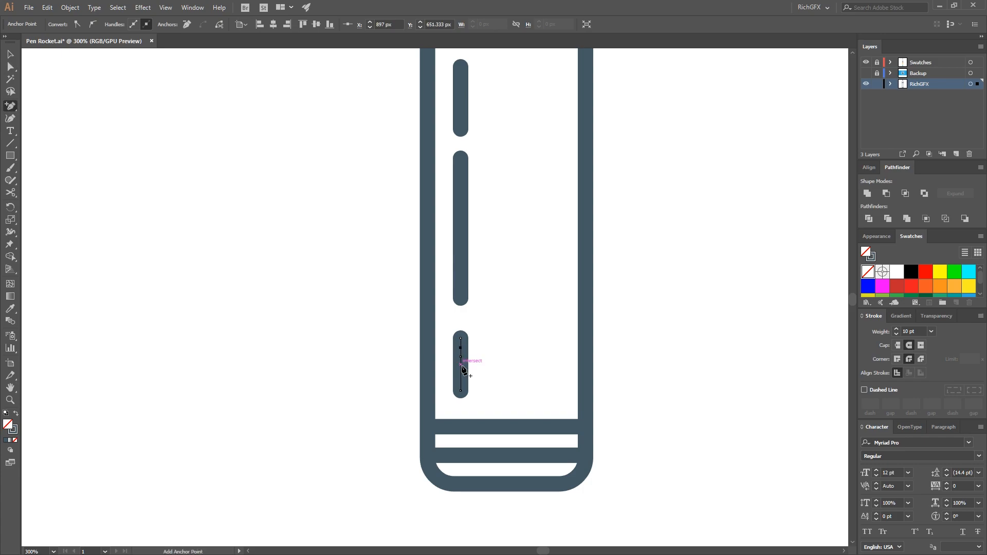
{"action": "key", "text": "a"}
{"action": "left_click", "coordinate": [461, 357]}
{"action": "key", "text": "Delete"}
Adjust the small dash's end points and extend the long dash downward to tighten the gaps
{"action": "left_click", "coordinate": [501, 342]}
{"action": "left_click", "coordinate": [461, 338]}
{"action": "left_click", "coordinate": [461, 348], "text": "shift"}
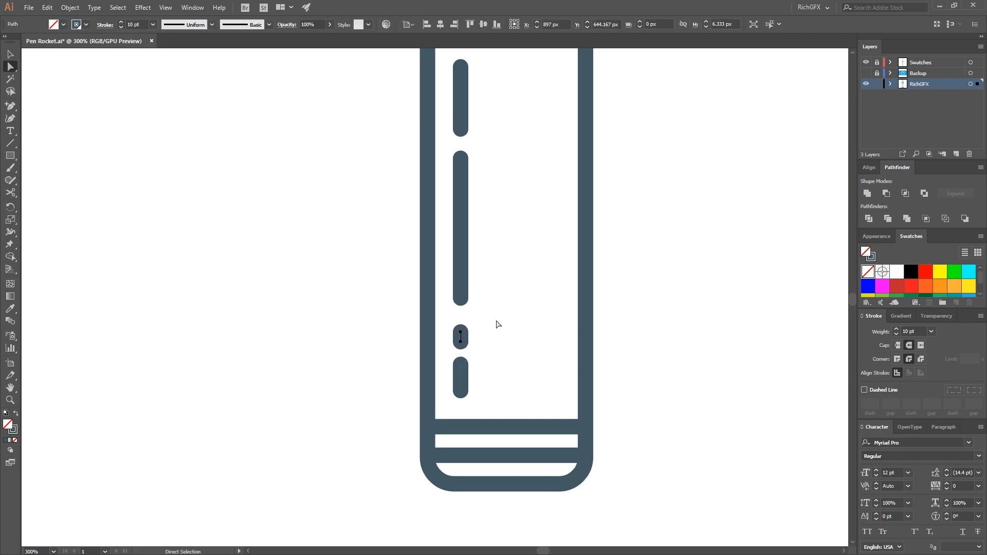
{"action": "left_click_drag", "start_coordinate": [460, 304], "coordinate": [461, 318]}
{"action": "left_click", "coordinate": [554, 327]}
Group all the vertical dashes inside the barrel
{"action": "scroll", "coordinate": [575, 292], "scroll_direction": "down", "scroll_amount": 1}
{"action": "left_click_drag", "start_coordinate": [497, 184], "coordinate": [499, 188]}
{"action": "left_click_drag", "start_coordinate": [532, 365], "coordinate": [498, 149]}
{"action": "key", "text": "v"}
{"action": "left_click_drag", "start_coordinate": [526, 363], "coordinate": [496, 160]}
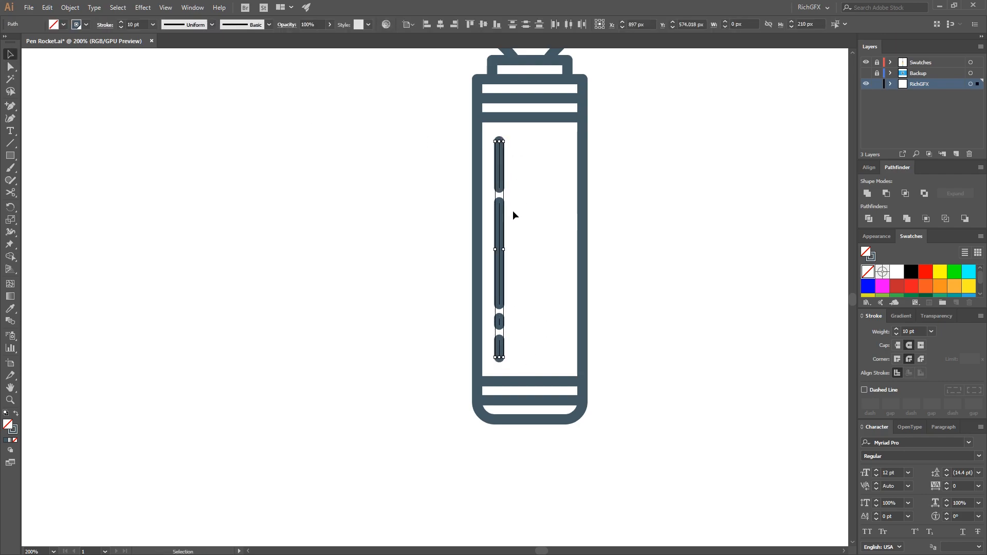
{"action": "left_click", "coordinate": [76, 7]}
{"action": "left_click", "coordinate": [85, 45]}
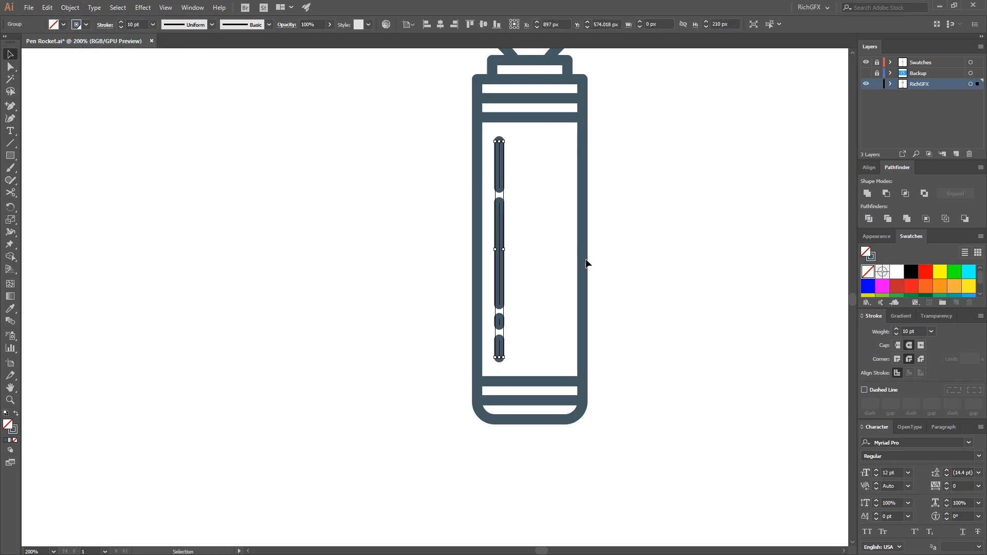
{"action": "left_click", "coordinate": [670, 285]}
Duplicate the barrel body to the right of the pen and round the copy's upper-right corner
{"action": "scroll", "coordinate": [675, 268], "scroll_direction": "down", "scroll_amount": 2}
{"action": "left_click_drag", "start_coordinate": [693, 244], "coordinate": [537, 279]}
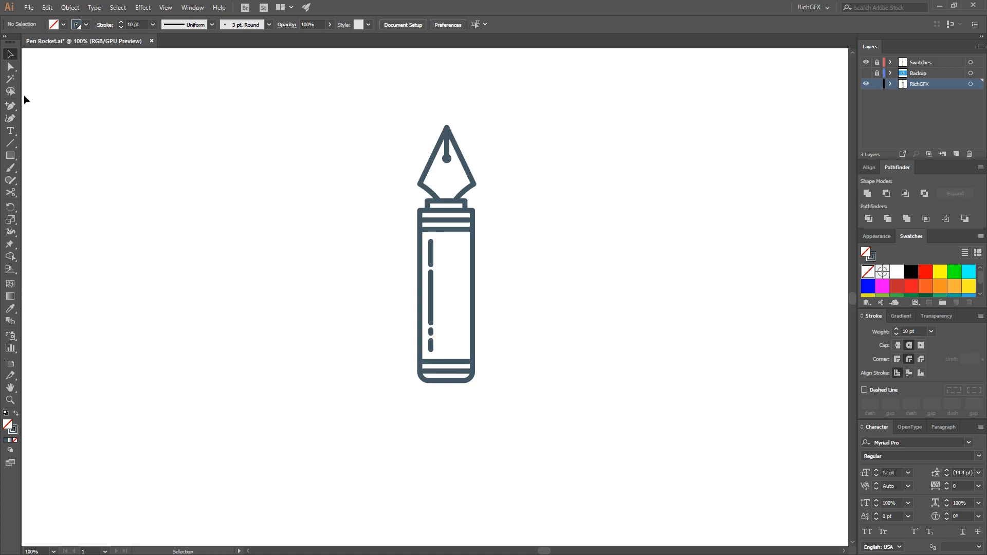
{"action": "left_click_drag", "start_coordinate": [472, 283], "coordinate": [575, 303]}
{"action": "left_click_drag", "start_coordinate": [569, 237], "coordinate": [545, 271]}
{"action": "key", "text": "ctrl+z"}
{"action": "left_click", "coordinate": [12, 67]}
{"action": "left_click", "coordinate": [630, 343]}
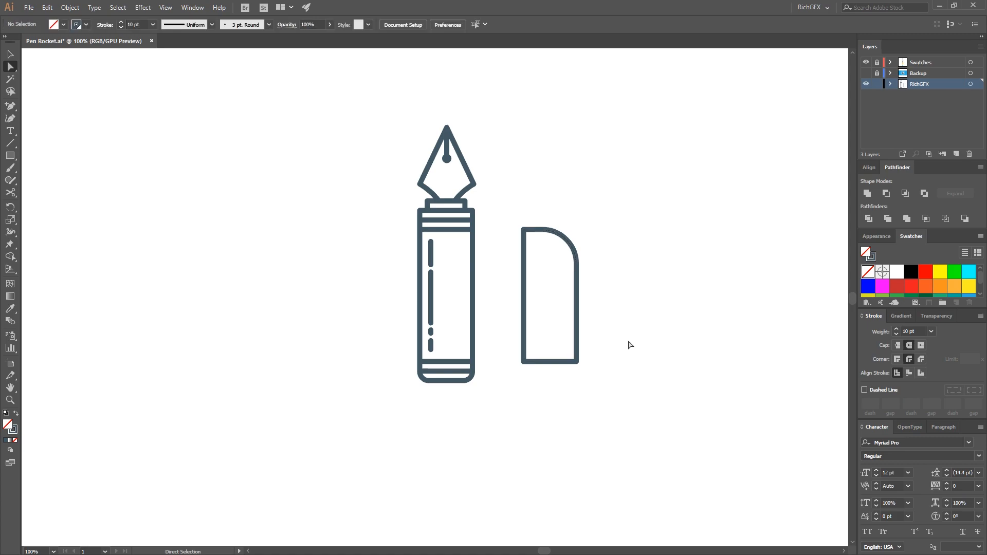
Shorten the rounded copy into a thruster cap and place a copy of a barrel band beneath it
{"action": "left_click_drag", "start_coordinate": [523, 359], "coordinate": [573, 279]}
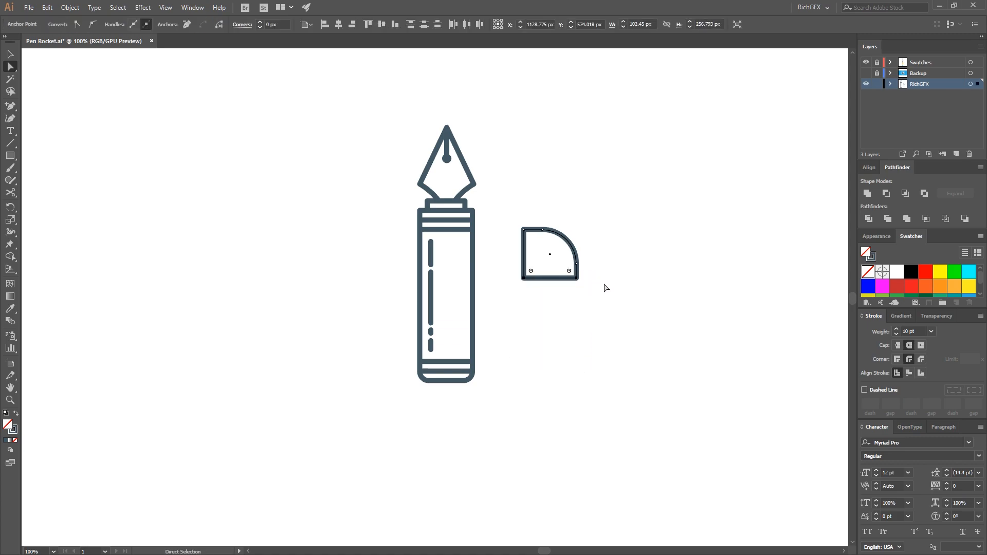
{"action": "left_click", "coordinate": [133, 133]}
{"action": "left_click", "coordinate": [15, 57]}
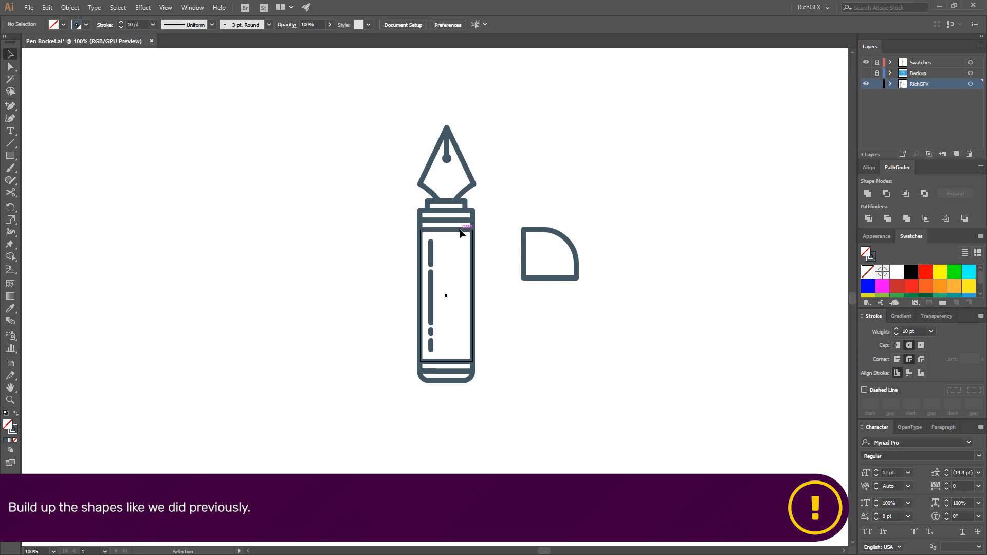
{"action": "left_click", "coordinate": [446, 222]}
{"action": "left_click_drag", "start_coordinate": [456, 222], "coordinate": [562, 280]}
{"action": "left_click", "coordinate": [603, 325]}
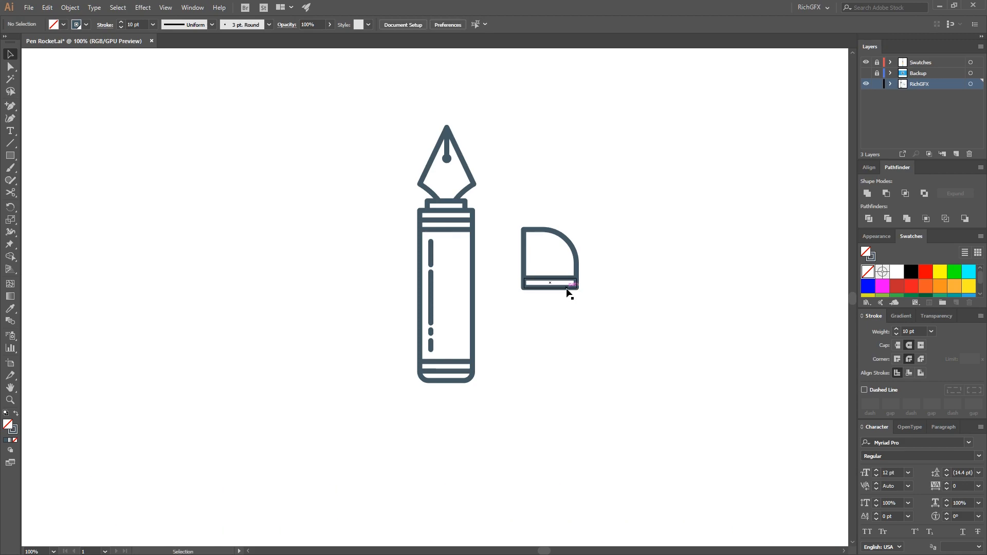
Duplicate the band under the thruster cap to form further bands lower down
{"action": "left_click", "coordinate": [552, 288]}
{"action": "left_click_drag", "start_coordinate": [566, 288], "coordinate": [565, 371]}
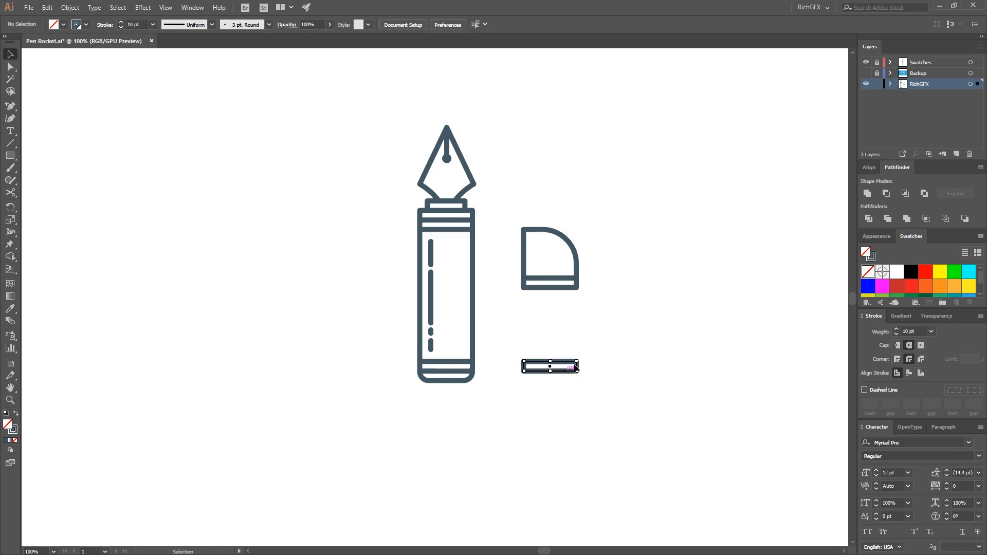
{"action": "left_click", "coordinate": [550, 288]}
{"action": "left_click_drag", "start_coordinate": [550, 289], "coordinate": [547, 405]}
Reshape the thruster into a narrower column and shift its lower bands downward
{"action": "left_click", "coordinate": [48, 70]}
{"action": "left_click", "coordinate": [11, 67]}
{"action": "key", "text": "shift+Right"}
{"action": "left_click_drag", "start_coordinate": [612, 392], "coordinate": [521, 335]}
{"action": "key", "text": "shift+Down"}
{"action": "key", "text": "shift+Down"}
{"action": "key", "text": "shift+Down"}
{"action": "key", "text": "shift+Down"}
{"action": "left_click", "coordinate": [612, 335]}
Draw a tall ellipse about 70 by 209 px, matched to the thruster's width, and set it to the thruster's right
{"action": "left_click_drag", "start_coordinate": [10, 155], "coordinate": [46, 180]}
{"action": "mouse_move", "coordinate": [243, 278]}
{"action": "left_mouse_down"}
{"action": "mouse_move", "coordinate": [279, 382]}
{"action": "mouse_move", "coordinate": [291, 385]}
{"action": "left_mouse_up"}
{"action": "key", "text": "v"}
{"action": "left_click_drag", "start_coordinate": [265, 335], "coordinate": [570, 351]}
{"action": "left_click", "coordinate": [619, 383]}
{"action": "mouse_move", "coordinate": [554, 406]}
{"action": "left_mouse_down"}
{"action": "mouse_move", "coordinate": [555, 427]}
{"action": "mouse_move", "coordinate": [640, 425]}
{"action": "left_mouse_up"}
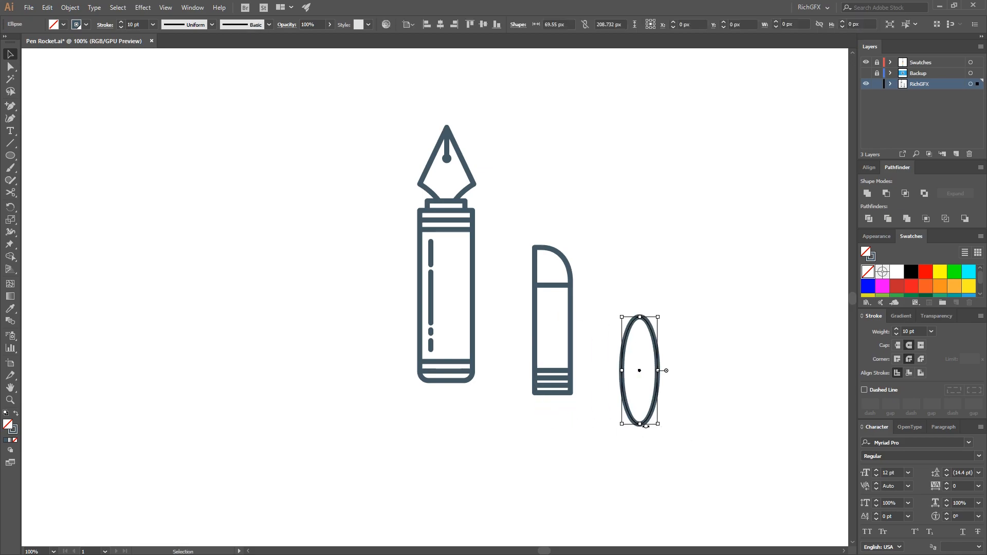
Draw a rectangle over the ellipse's upper part and cut that part away with the Shape Builder, leaving a rounded tip
{"action": "left_click_drag", "start_coordinate": [17, 162], "coordinate": [78, 159]}
{"action": "left_click_drag", "start_coordinate": [611, 291], "coordinate": [699, 394]}
{"action": "left_click", "coordinate": [15, 58]}
{"action": "left_click_drag", "start_coordinate": [698, 456], "coordinate": [634, 380]}
{"action": "key", "text": "shift+m"}
{"action": "mouse_move", "coordinate": [734, 379]}
{"action": "left_mouse_down"}
{"action": "mouse_move", "coordinate": [647, 373]}
{"action": "mouse_move", "coordinate": [619, 388]}
{"action": "left_mouse_up"}
{"action": "key", "text": "v"}
{"action": "left_click", "coordinate": [135, 112]}
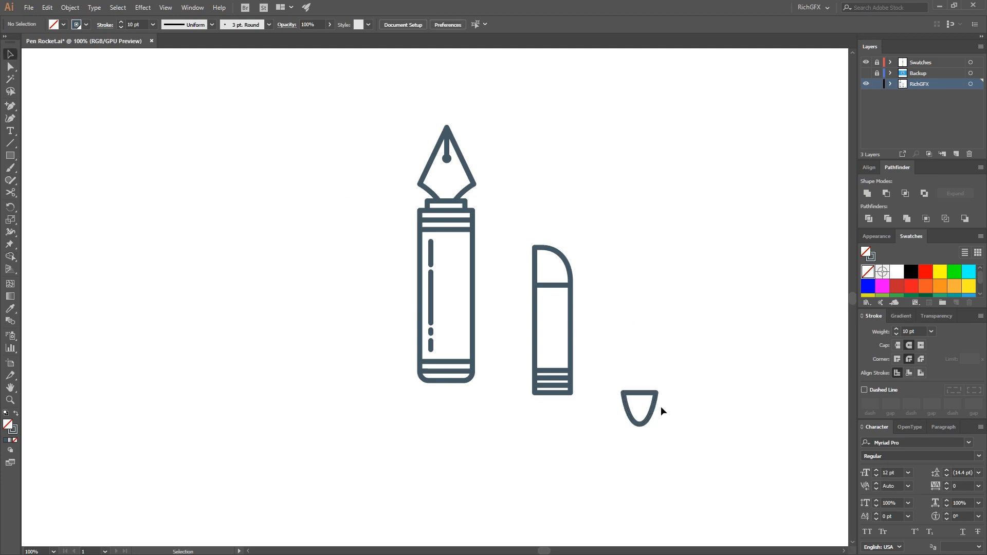
Stretch the tip's lowest point downward and attach the tip beneath the thruster's bottom band
{"action": "left_click", "coordinate": [636, 423]}
{"action": "key", "text": "a"}
{"action": "left_click", "coordinate": [639, 424]}
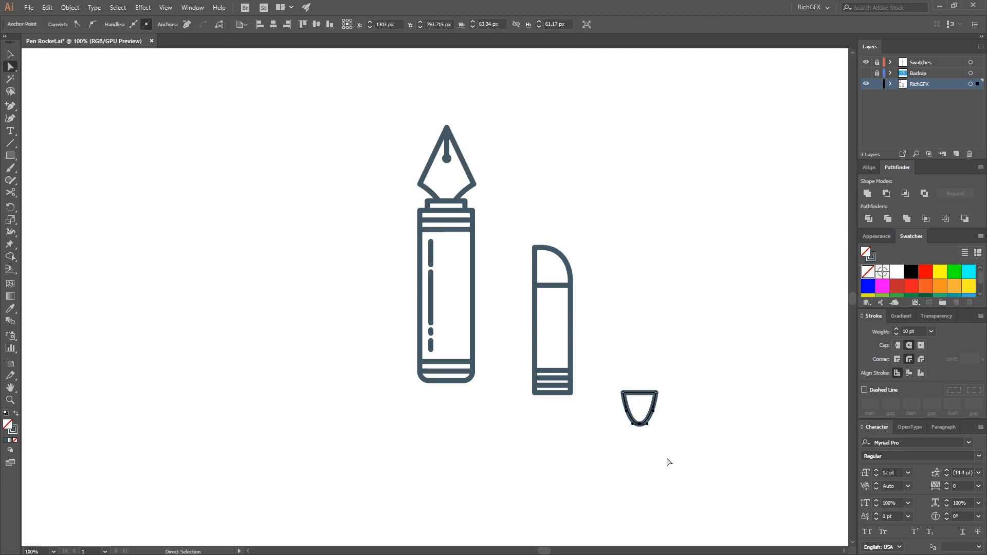
{"action": "key", "text": "shift+Down"}
{"action": "key", "text": "shift+Down"}
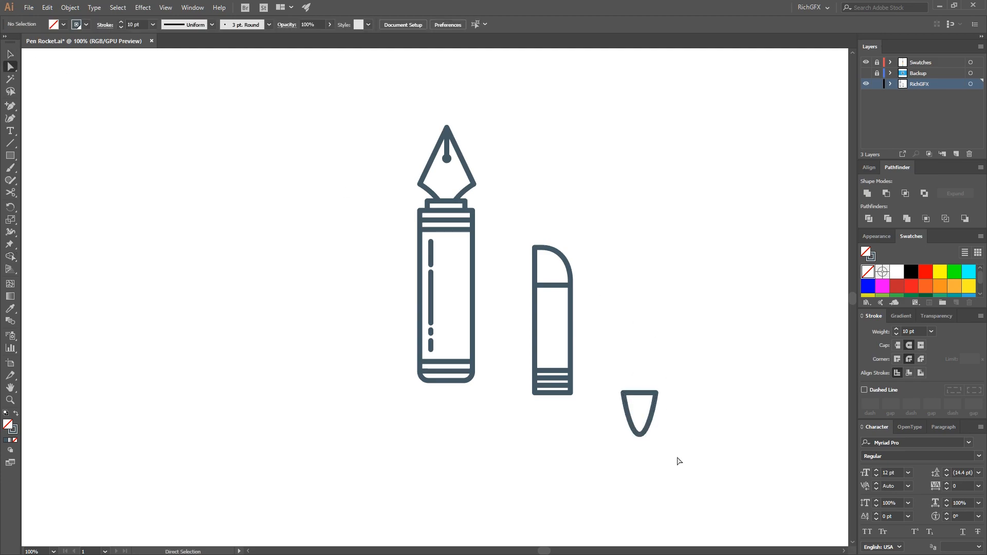
{"action": "left_click", "coordinate": [10, 56]}
{"action": "left_click", "coordinate": [677, 377]}
{"action": "left_click_drag", "start_coordinate": [654, 412], "coordinate": [568, 414]}
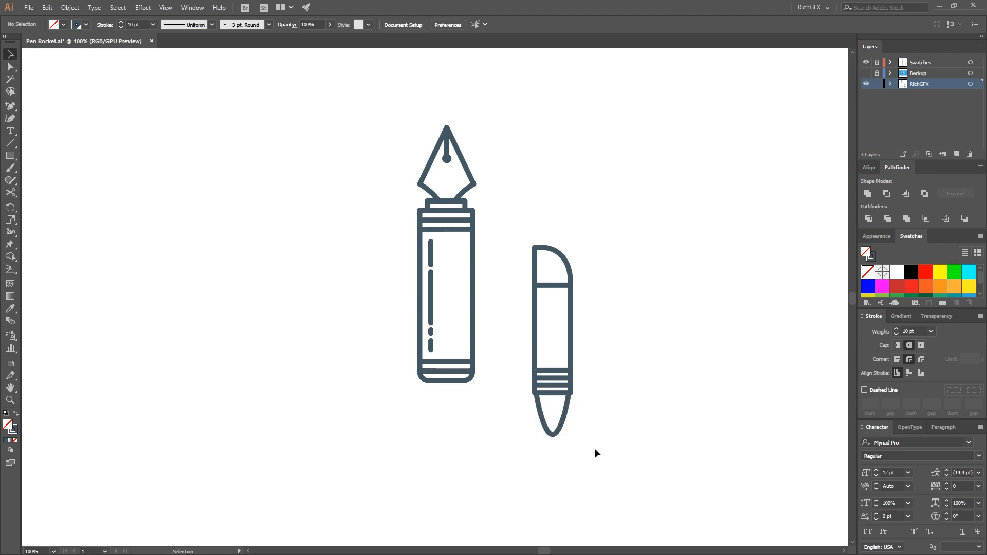
Duplicate the barrel's vertical dash detail and place the copy to the thruster's right
{"action": "scroll", "coordinate": [584, 386], "scroll_direction": "up", "scroll_amount": 1}
{"action": "left_click_drag", "start_coordinate": [354, 253], "coordinate": [602, 304]}
{"action": "left_click", "coordinate": [638, 265]}
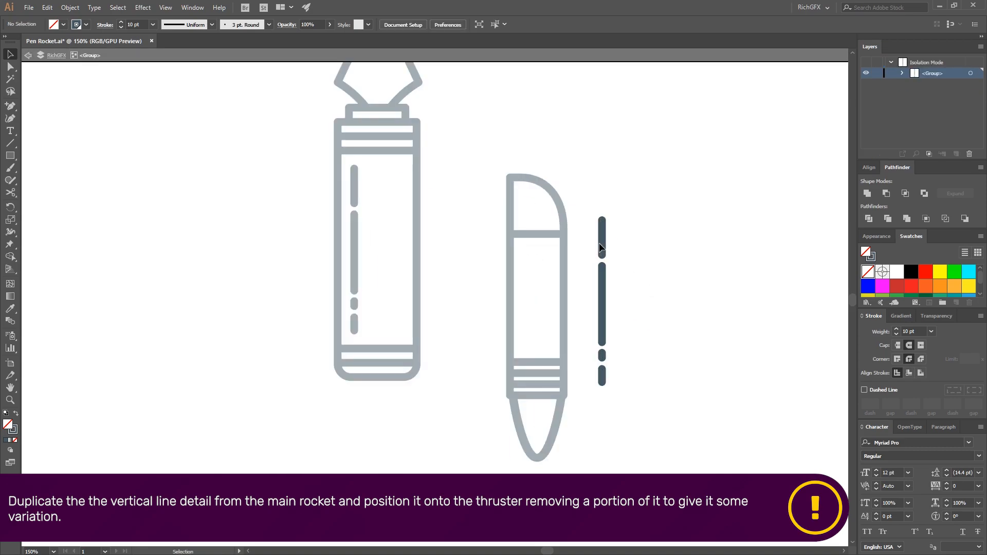
Delete the longest dash from the copied detail and move its upper dash down close to the two remaining ones
{"action": "left_click", "coordinate": [604, 288]}
{"action": "key", "text": "Delete"}
{"action": "left_click_drag", "start_coordinate": [603, 249], "coordinate": [603, 334]}
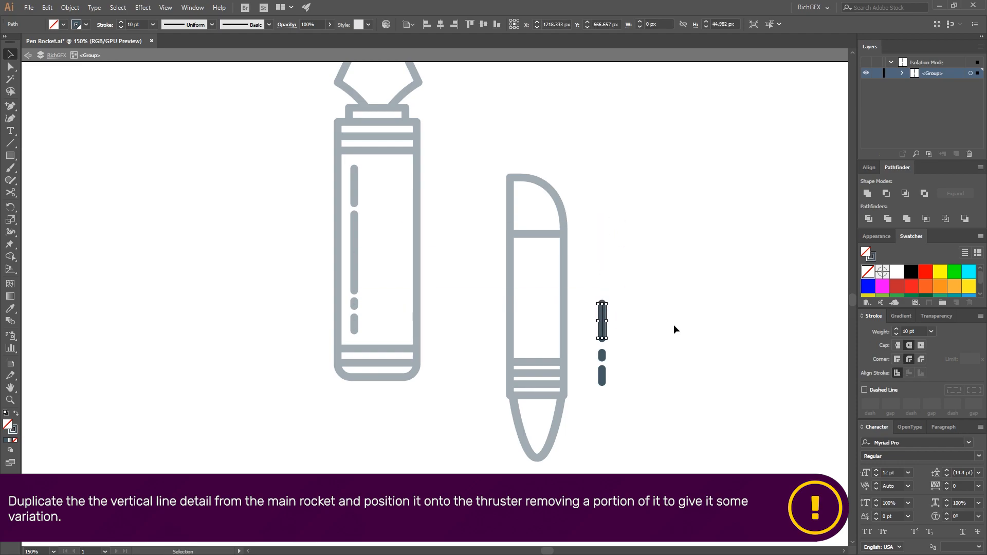
{"action": "left_click", "coordinate": [656, 393]}
{"action": "double_click", "coordinate": [616, 397]}
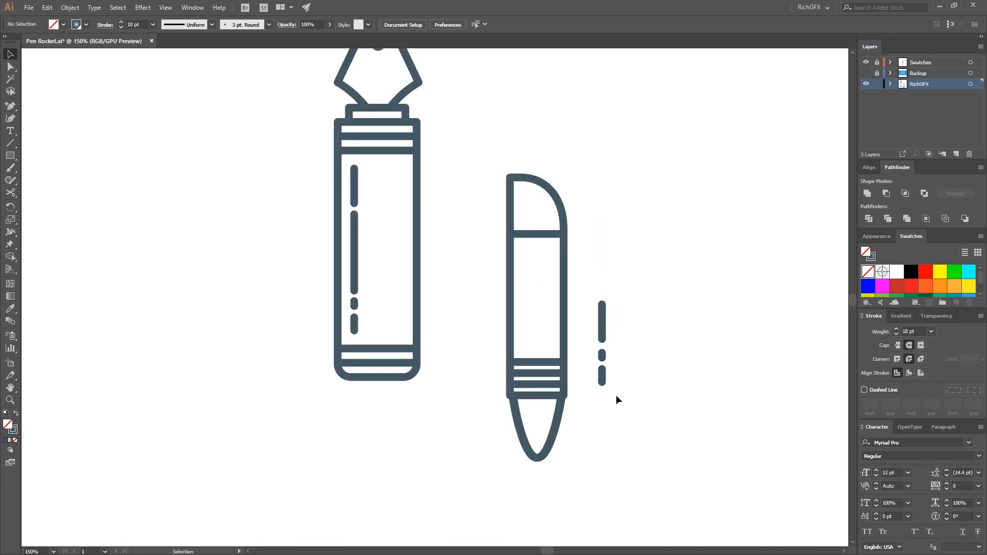
Place the copied dash detail inside the thruster's main panel, near its left side, and shorten its uppermost dash
{"action": "left_click_drag", "start_coordinate": [601, 320], "coordinate": [522, 274]}
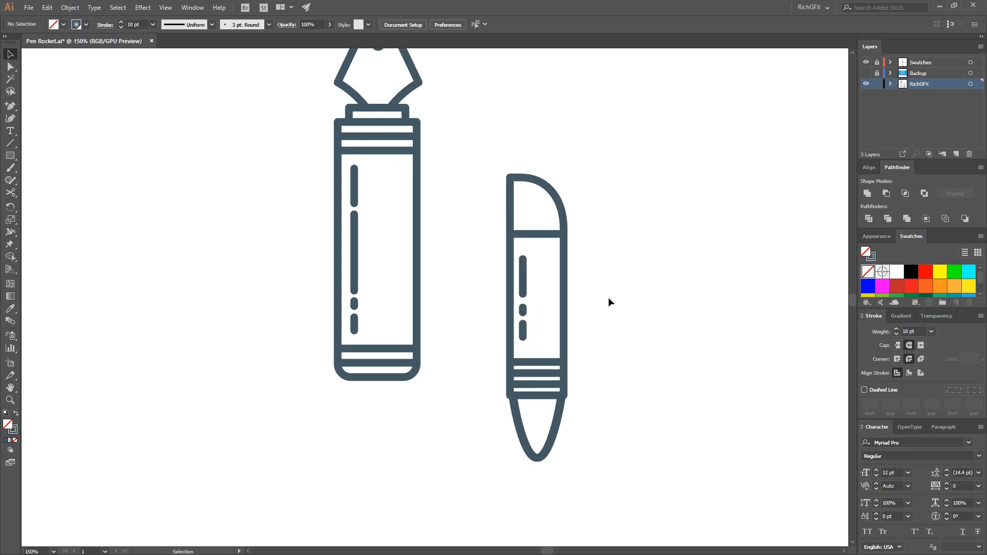
{"action": "key", "text": "a"}
{"action": "left_click", "coordinate": [524, 265]}
{"action": "key", "text": "Down"}
{"action": "key", "text": "Down"}
{"action": "key", "text": "Down"}
{"action": "left_click", "coordinate": [10, 54]}
{"action": "double_click", "coordinate": [525, 287]}
{"action": "left_click", "coordinate": [524, 288]}
{"action": "key", "text": "Down"}
{"action": "key", "text": "Down"}
{"action": "double_click", "coordinate": [641, 318]}
Centre the dash detail vertically on the thruster's main panel
{"action": "left_click", "coordinate": [524, 296]}
{"action": "left_click", "coordinate": [565, 295], "text": "shift"}
{"action": "left_click", "coordinate": [565, 295]}
{"action": "left_click", "coordinate": [483, 25]}
{"action": "left_click", "coordinate": [231, 72]}
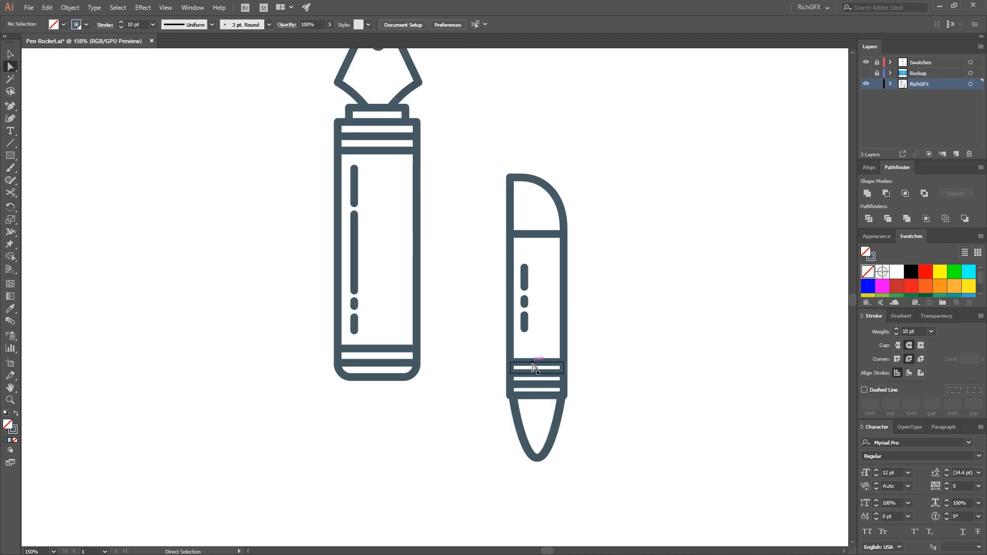
Copy the uppermost of the thruster's lower bands to just beneath its rounded cap
{"action": "left_click", "coordinate": [549, 367]}
{"action": "left_click_drag", "start_coordinate": [549, 363], "coordinate": [547, 234]}
{"action": "left_click", "coordinate": [665, 312]}
{"action": "scroll", "coordinate": [641, 296], "scroll_direction": "down", "scroll_amount": 1}
{"action": "left_click_drag", "start_coordinate": [562, 285], "coordinate": [592, 297]}
{"action": "left_click", "coordinate": [609, 314]}
Shift the dash detail slightly down to centre it in the panel between the thruster's bands
{"action": "key", "text": "v"}
{"action": "left_click", "coordinate": [592, 310]}
{"action": "left_click", "coordinate": [584, 319]}
{"action": "left_click", "coordinate": [609, 333], "text": "shift"}
{"action": "left_click", "coordinate": [651, 351]}
Group all the thruster shapes and position the group against the barrel's right side
{"action": "left_click_drag", "start_coordinate": [623, 452], "coordinate": [568, 248]}
{"action": "left_click", "coordinate": [69, 7]}
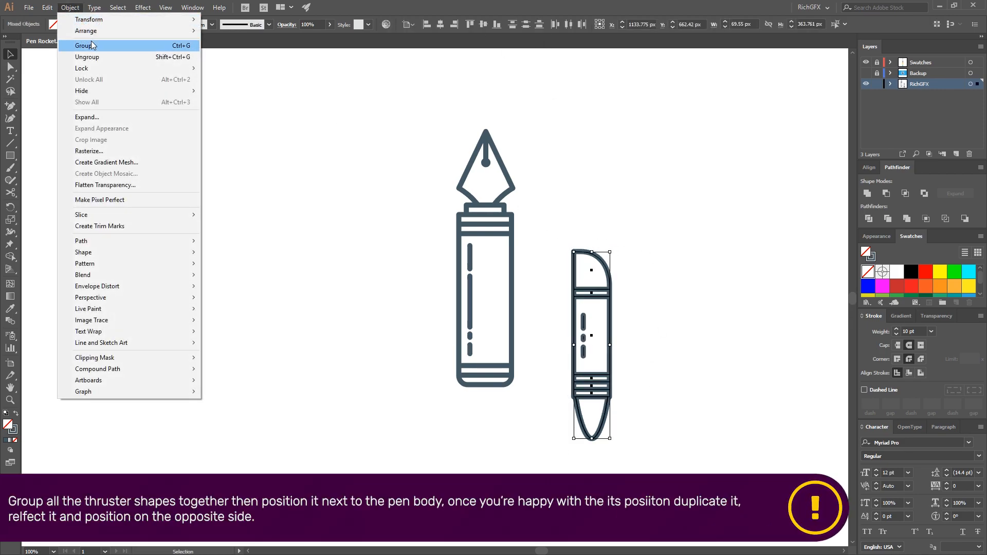
{"action": "left_click", "coordinate": [77, 45]}
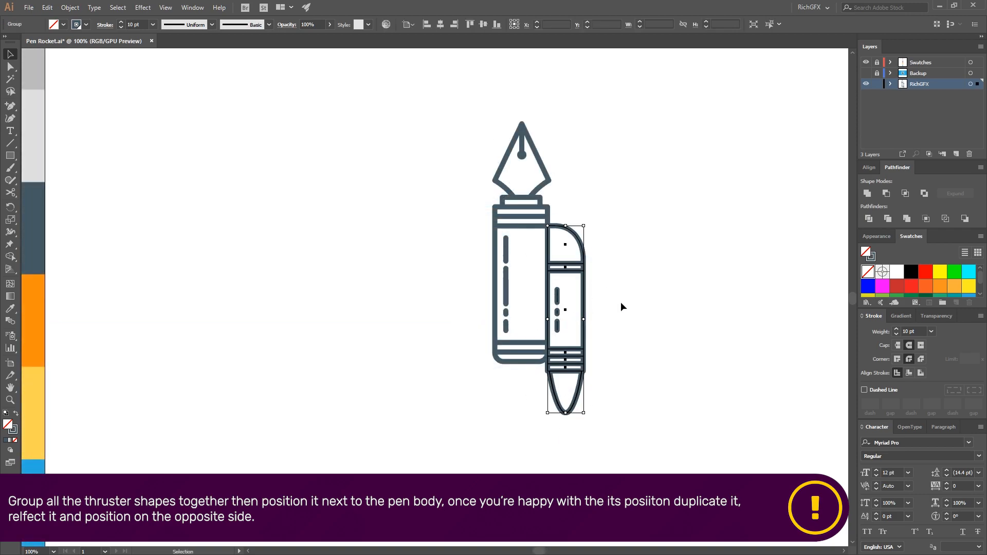
{"action": "left_click", "coordinate": [658, 335]}
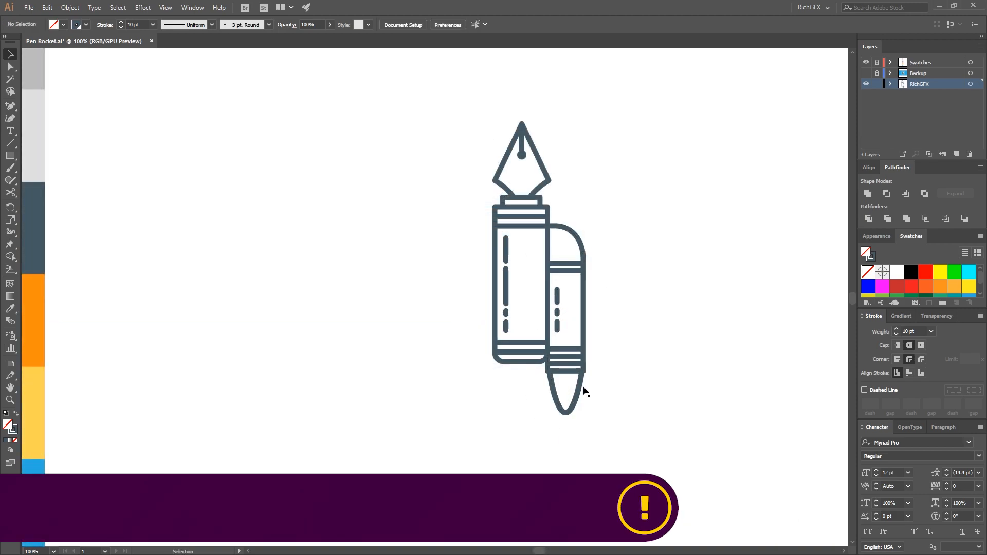
Duplicate the thruster group to the rocket's left and reflect the copy across the vertical axis
{"action": "left_click_drag", "start_coordinate": [590, 326], "coordinate": [422, 325]}
{"action": "left_click", "coordinate": [70, 7]}
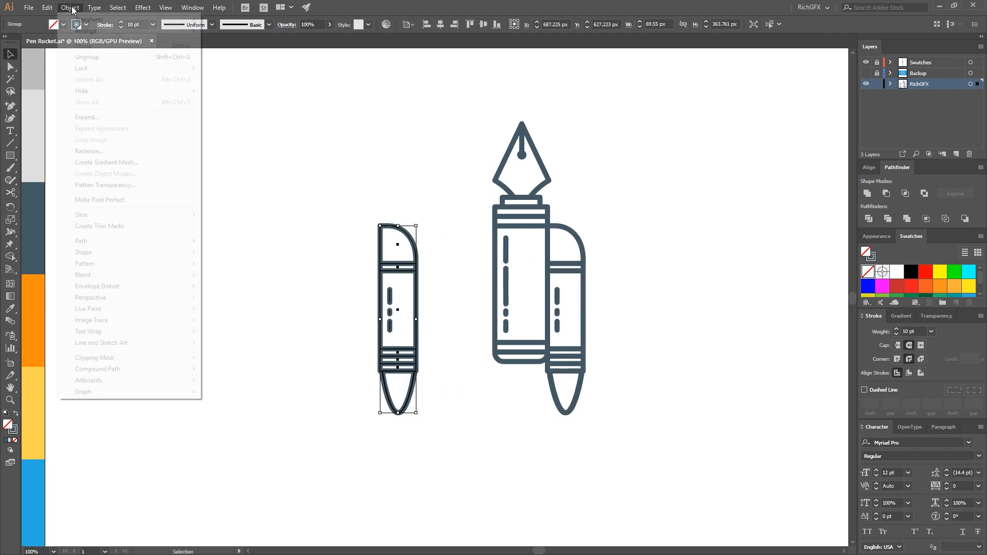
{"action": "mouse_move", "coordinate": [83, 19]}
{"action": "left_click", "coordinate": [254, 57]}
{"action": "left_click", "coordinate": [632, 291]}
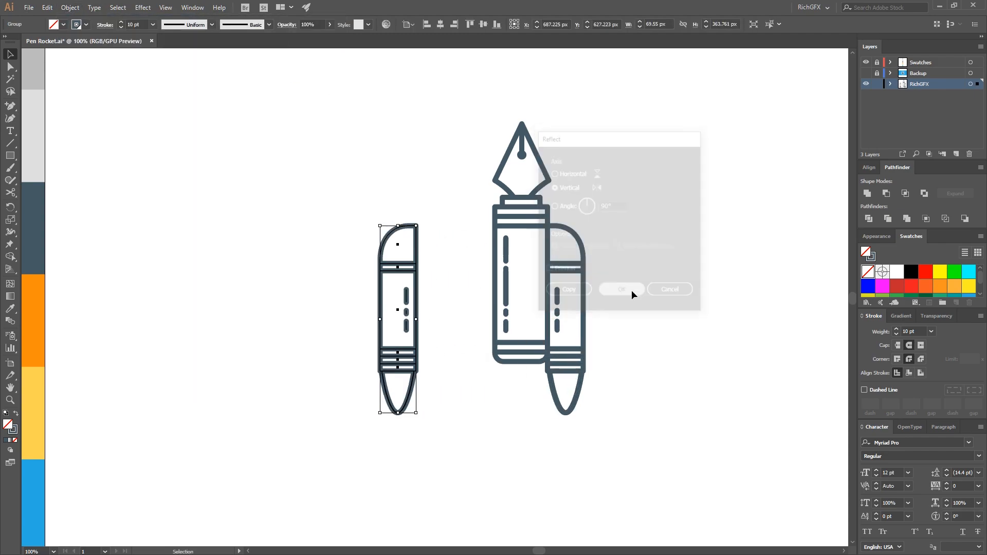
Attach the mirrored thruster to the barrel's left side
{"action": "left_click_drag", "start_coordinate": [415, 294], "coordinate": [494, 296]}
{"action": "left_click", "coordinate": [720, 366]}
{"action": "left_click_drag", "start_coordinate": [721, 366], "coordinate": [643, 368]}
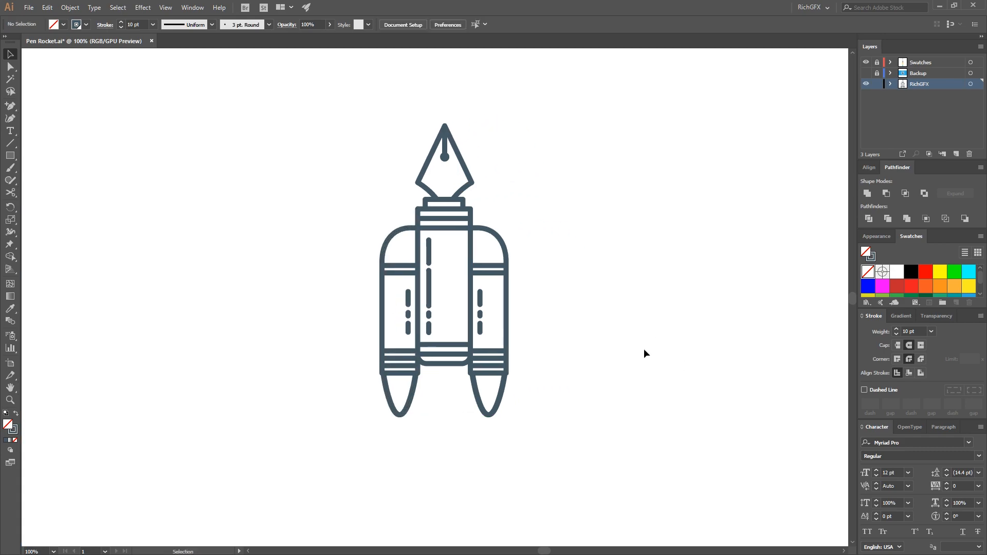
Group all the rocket shapes and centre the group horizontally and vertically on the artboard
{"action": "scroll", "coordinate": [625, 335], "scroll_direction": "down", "scroll_amount": 1}
{"action": "left_click_drag", "start_coordinate": [635, 332], "coordinate": [595, 357]}
{"action": "left_click_drag", "start_coordinate": [565, 443], "coordinate": [402, 216]}
{"action": "left_click", "coordinate": [70, 7]}
{"action": "left_click", "coordinate": [77, 42]}
{"action": "left_click", "coordinate": [440, 24]}
{"action": "left_click", "coordinate": [483, 24]}
{"action": "left_click", "coordinate": [562, 324]}
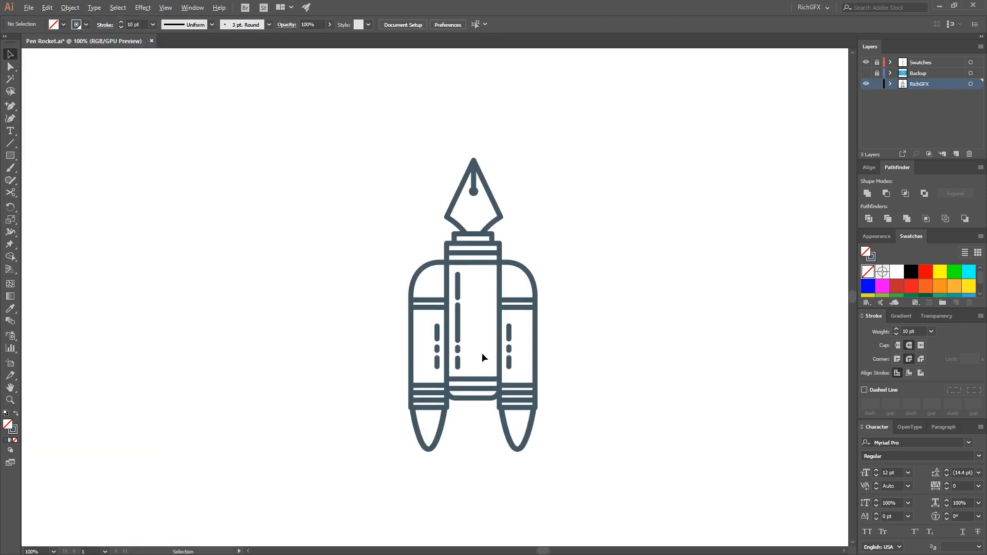
Convert the whole rocket into a Live Paint group
{"action": "scroll", "coordinate": [482, 353], "scroll_direction": "up", "scroll_amount": 1}
{"action": "left_click_drag", "start_coordinate": [577, 441], "coordinate": [374, 144]}
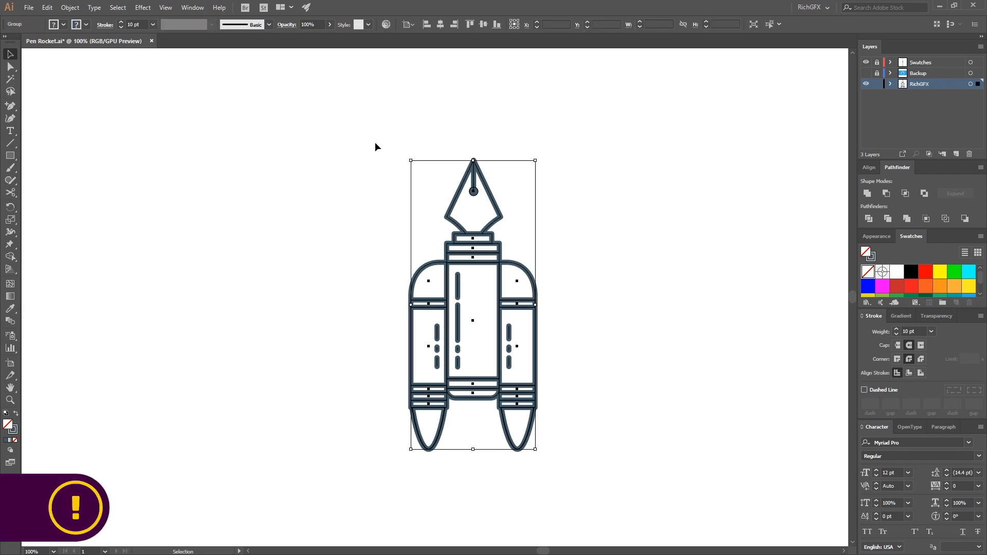
{"action": "left_click", "coordinate": [67, 7]}
{"action": "mouse_move", "coordinate": [116, 253]}
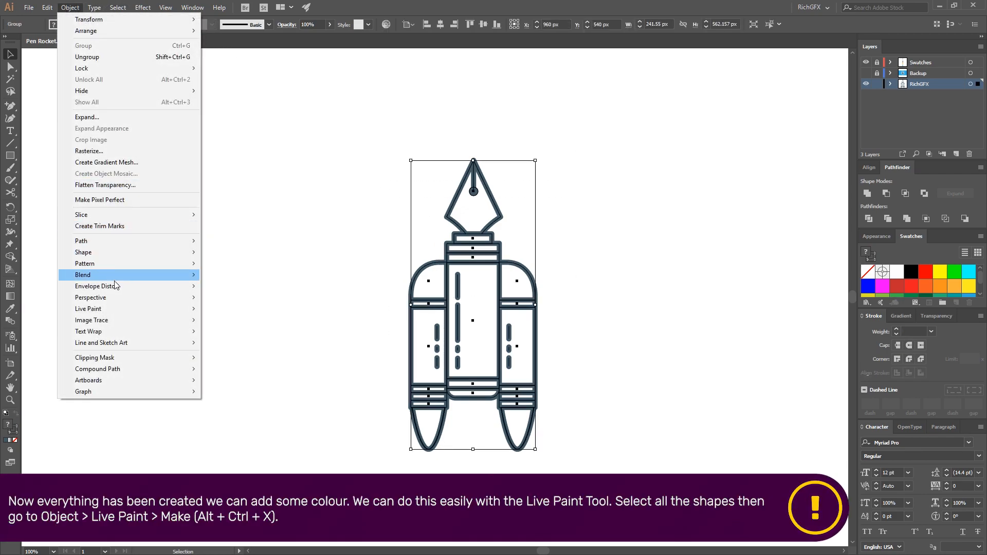
{"action": "mouse_move", "coordinate": [107, 307]}
{"action": "left_click", "coordinate": [226, 310]}
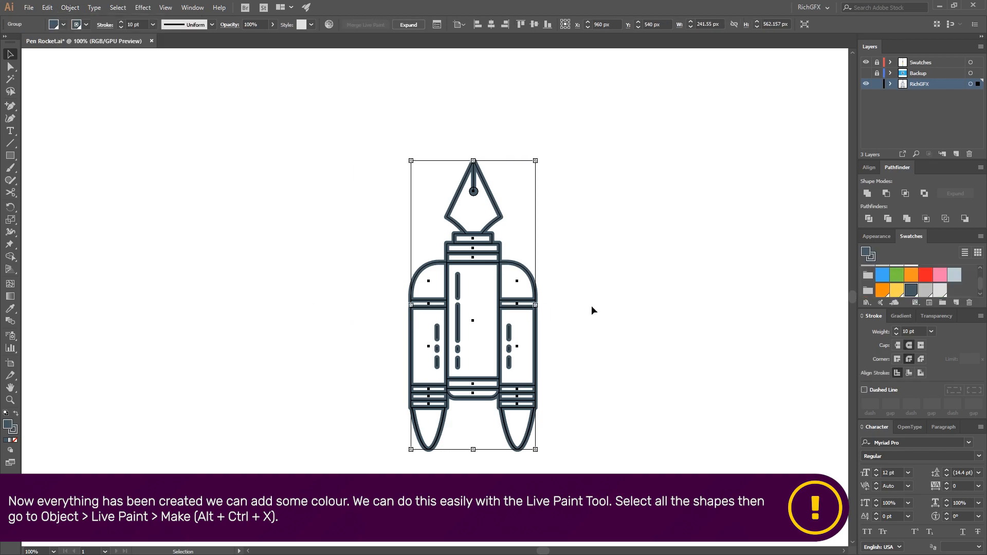
{"action": "scroll", "coordinate": [591, 305], "scroll_direction": "down", "scroll_amount": 1}
{"action": "left_click", "coordinate": [608, 294]}
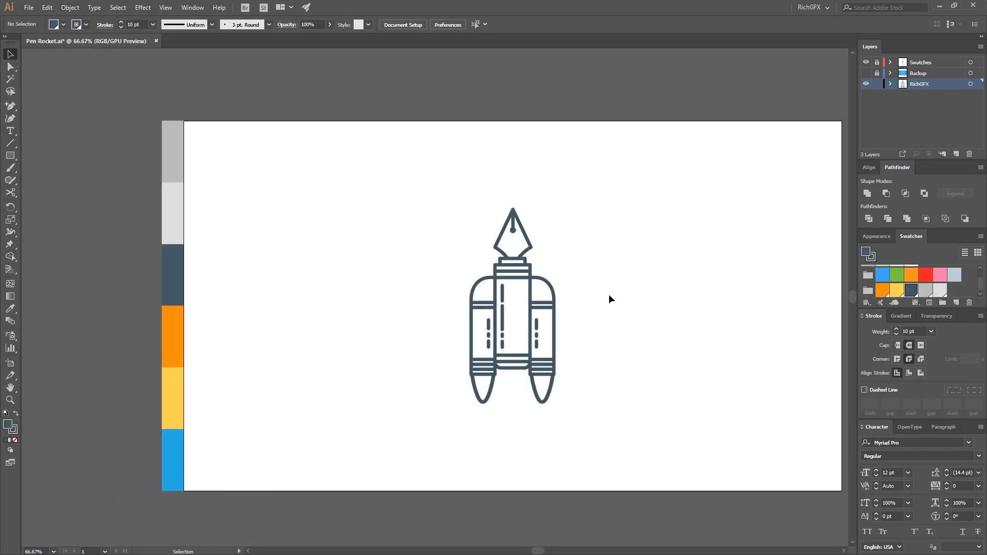
Sample the light grey swatch and fill the pen's collar, top band, main barrel and rounded base with it
{"action": "key", "text": "i"}
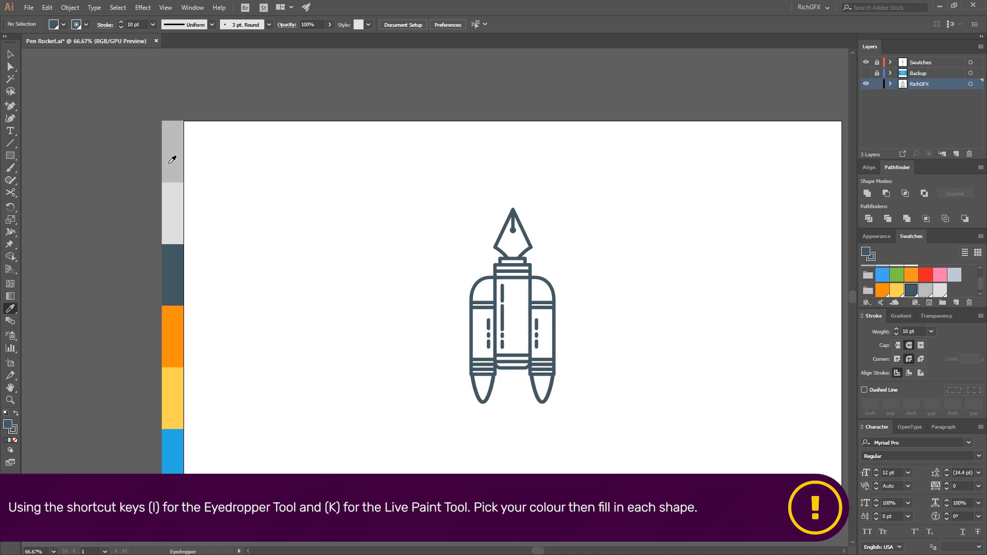
{"action": "left_click", "coordinate": [174, 200]}
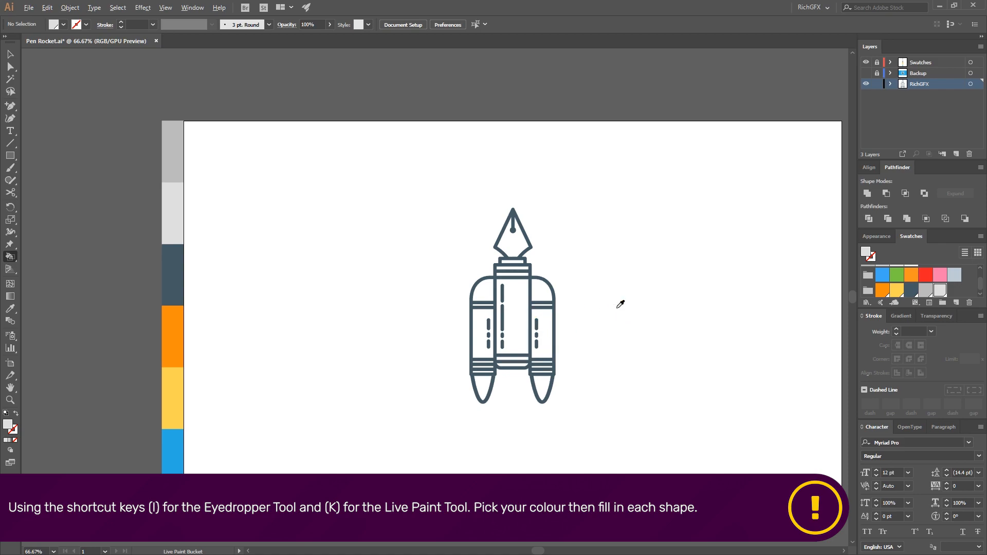
{"action": "scroll", "coordinate": [620, 303], "scroll_direction": "up", "scroll_amount": 1}
{"action": "left_click", "coordinate": [475, 250]}
{"action": "left_click", "coordinate": [471, 286]}
{"action": "left_click", "coordinate": [468, 394]}
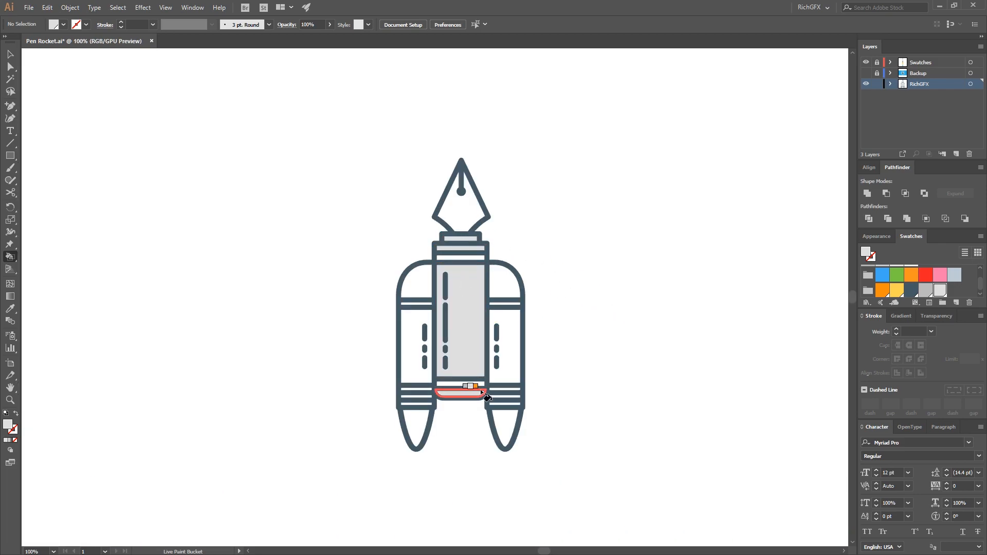
Fill both thrusters' caps, main panels and narrow bands with the light grey
{"action": "left_click", "coordinate": [513, 287]}
{"action": "left_click", "coordinate": [422, 288]}
{"action": "left_click", "coordinate": [418, 342]}
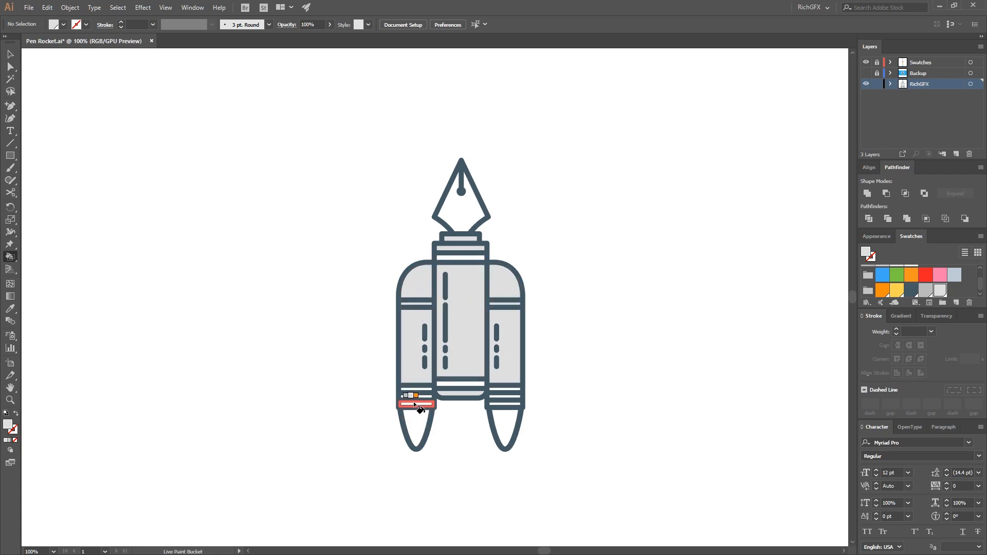
{"action": "scroll", "coordinate": [416, 401], "scroll_direction": "up", "scroll_amount": 2}
{"action": "left_click", "coordinate": [434, 377]}
{"action": "left_click", "coordinate": [438, 391]}
{"action": "left_click", "coordinate": [436, 406]}
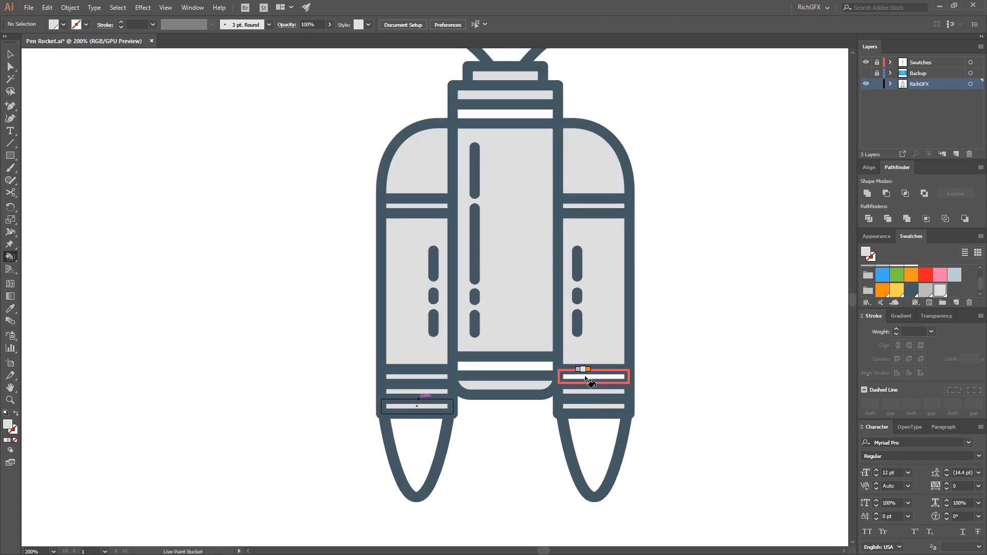
{"action": "left_click", "coordinate": [585, 377]}
Sample the dark slate colour and fill the bands directly above and below the main barrel and the thrusters' middle lower bands
{"action": "scroll", "coordinate": [585, 376], "scroll_direction": "down", "scroll_amount": 3}
{"action": "key", "text": "i"}
{"action": "left_click", "coordinate": [548, 327]}
{"action": "key", "text": "k"}
{"action": "scroll", "coordinate": [585, 297], "scroll_direction": "up", "scroll_amount": 1}
{"action": "left_click", "coordinate": [548, 270]}
{"action": "left_click", "coordinate": [546, 396]}
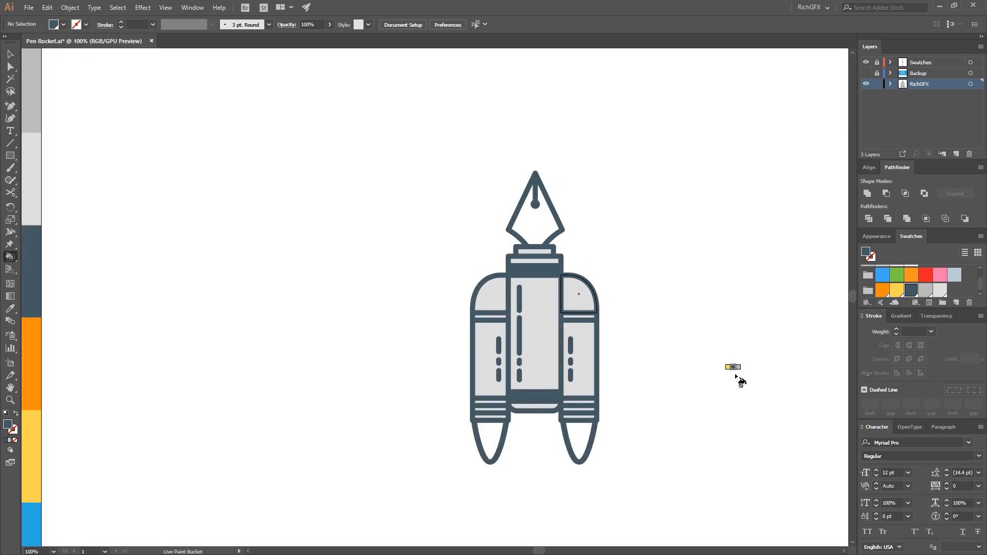
{"action": "left_click", "coordinate": [11, 55]}
Sample the yellow swatch and fill the nib and both thruster tips with it
{"action": "scroll", "coordinate": [655, 361], "scroll_direction": "down", "scroll_amount": 1}
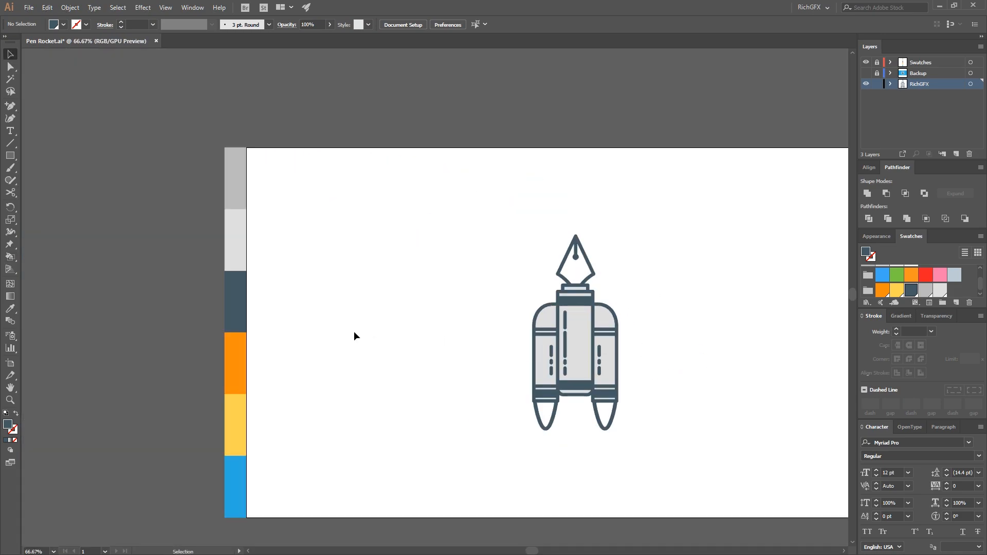
{"action": "left_click", "coordinate": [241, 418]}
{"action": "key", "text": "k"}
{"action": "left_click", "coordinate": [581, 271]}
{"action": "left_click", "coordinate": [604, 412]}
{"action": "left_click", "coordinate": [545, 414]}
Expand the rocket's Live Paint group into separate shapes
{"action": "left_click", "coordinate": [11, 54]}
{"action": "left_click", "coordinate": [583, 254]}
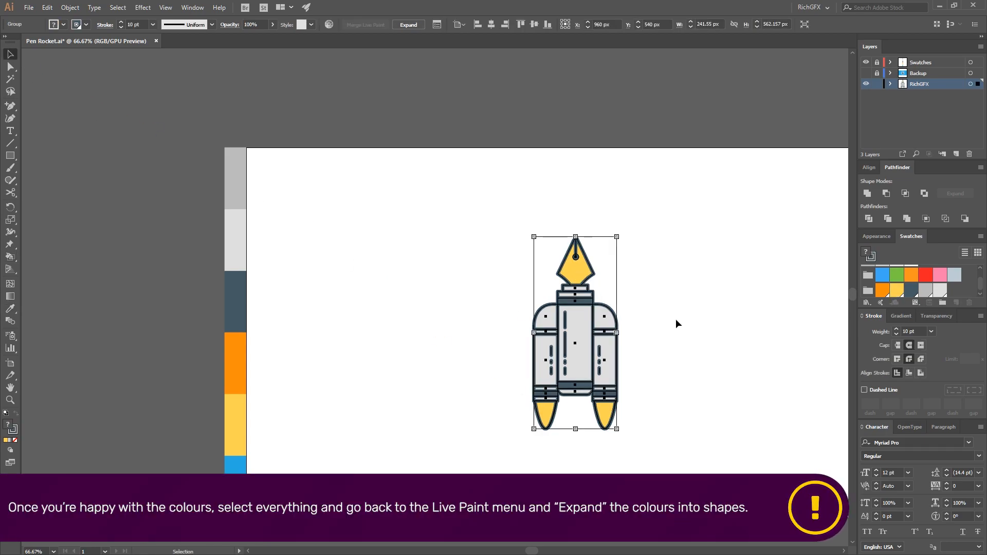
{"action": "left_click", "coordinate": [70, 7]}
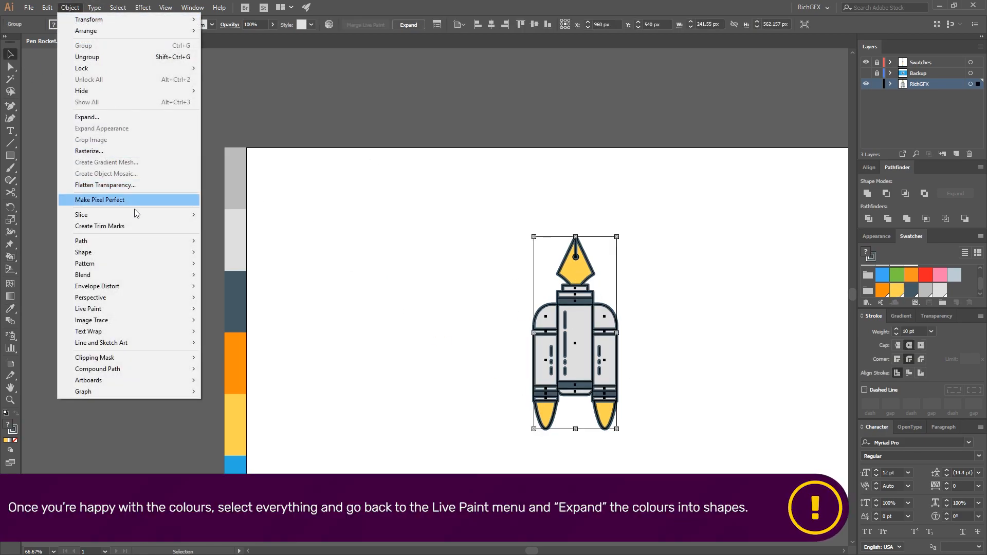
{"action": "mouse_move", "coordinate": [109, 308]}
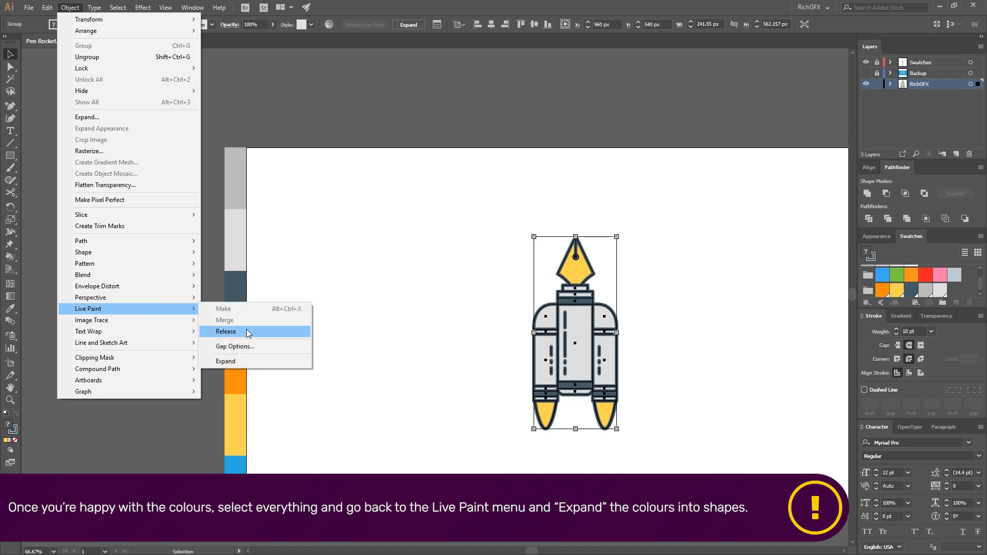
{"action": "left_click", "coordinate": [237, 356]}
Isolate the right thruster's yellow flame, duplicate it upward by about half its height and fill the copy with orange
{"action": "scroll", "coordinate": [617, 368], "scroll_direction": "up", "scroll_amount": 3}
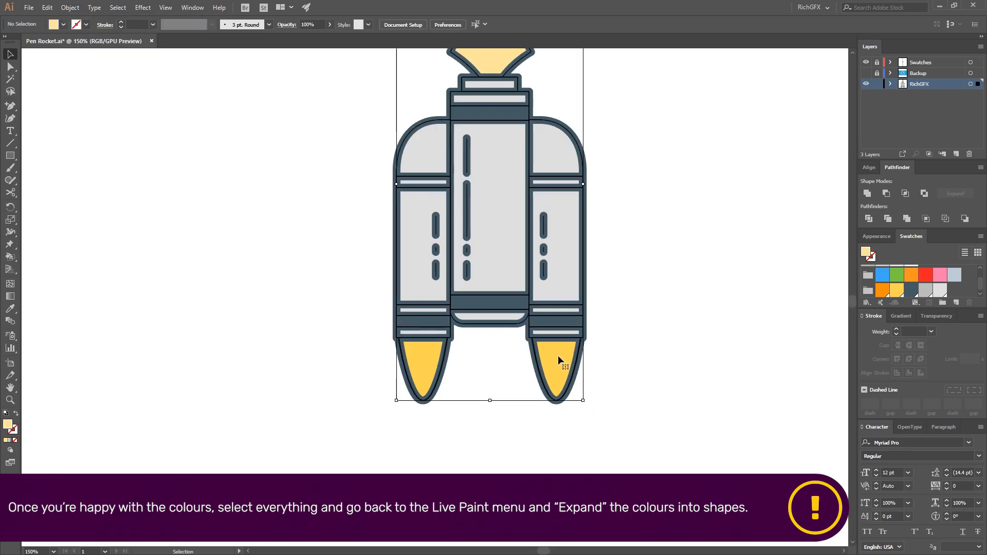
{"action": "double_click", "coordinate": [557, 356]}
{"action": "scroll", "coordinate": [557, 356], "scroll_direction": "up", "scroll_amount": 3}
{"action": "left_click", "coordinate": [552, 356]}
{"action": "double_click", "coordinate": [551, 353]}
{"action": "left_click", "coordinate": [551, 382]}
{"action": "left_click_drag", "start_coordinate": [572, 405], "coordinate": [572, 363]}
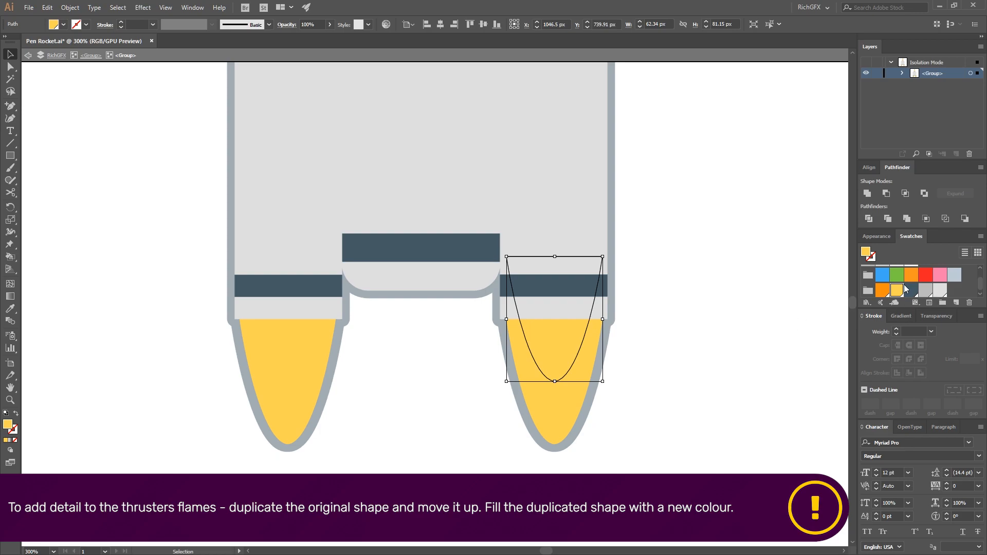
{"action": "left_click", "coordinate": [882, 290]}
{"action": "left_click", "coordinate": [701, 364]}
Make a blend between the yellow flame and its orange copy
{"action": "left_click", "coordinate": [564, 414]}
{"action": "left_click", "coordinate": [551, 360], "text": "shift"}
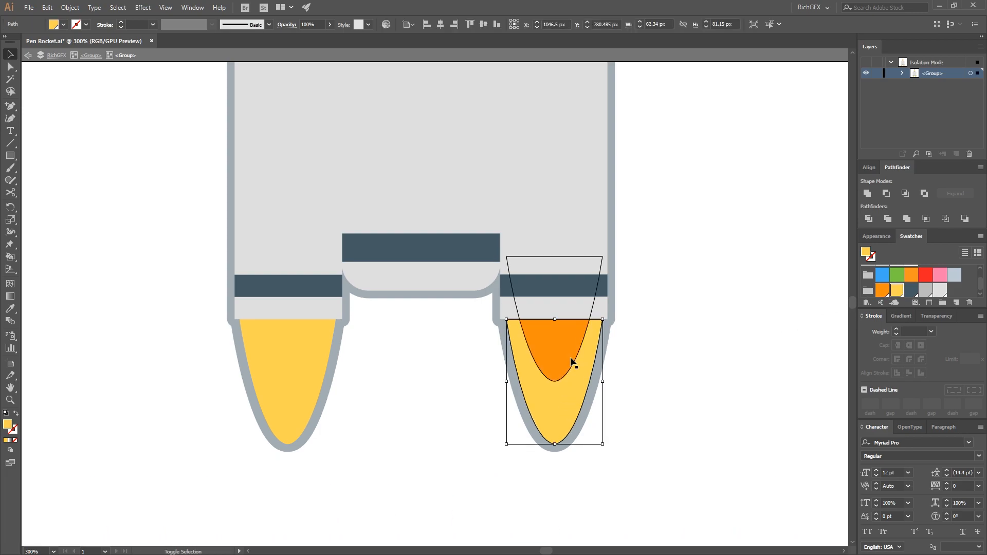
{"action": "left_click", "coordinate": [70, 7]}
{"action": "mouse_move", "coordinate": [140, 275]}
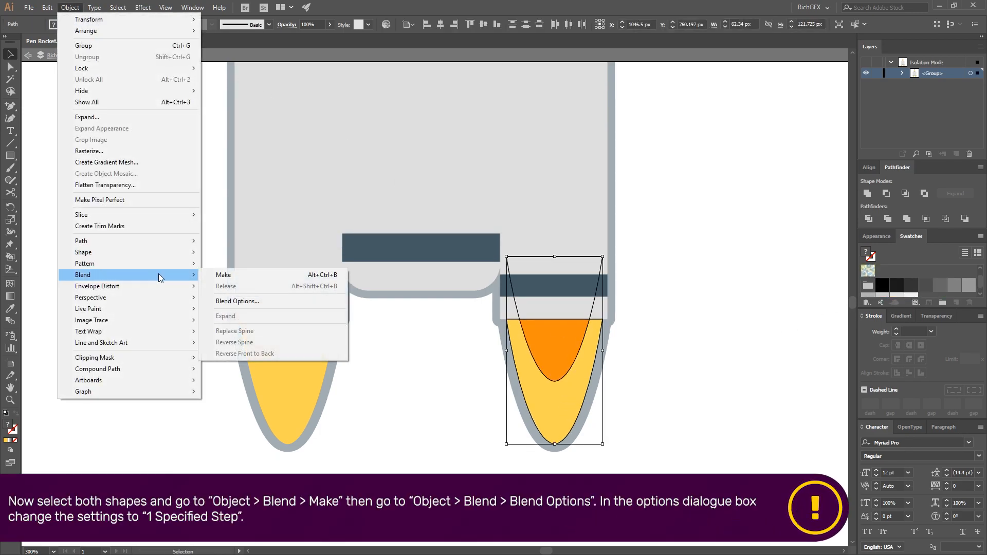
{"action": "left_click", "coordinate": [216, 275]}
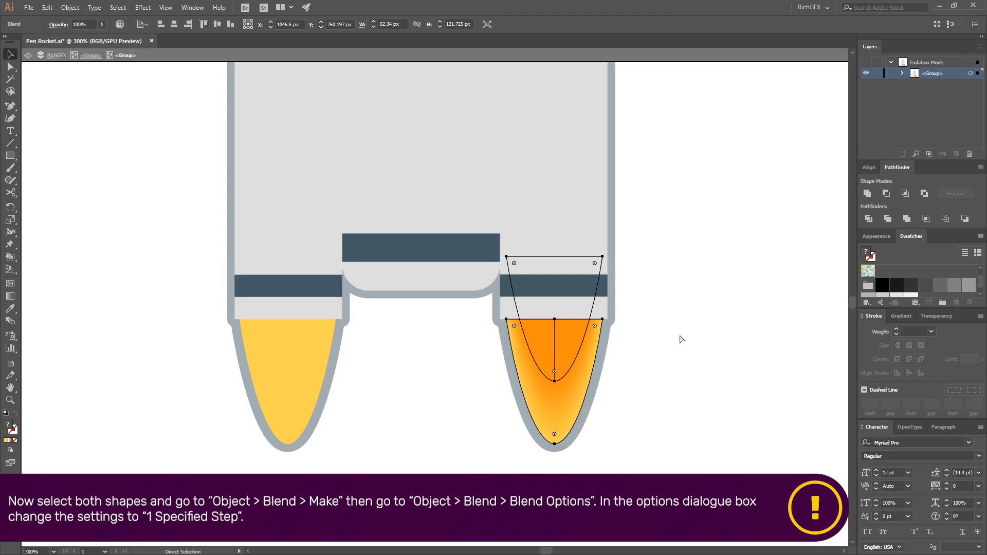
Set the right flame's blend spacing to 1 specified step with the preview on
{"action": "left_click", "coordinate": [70, 8]}
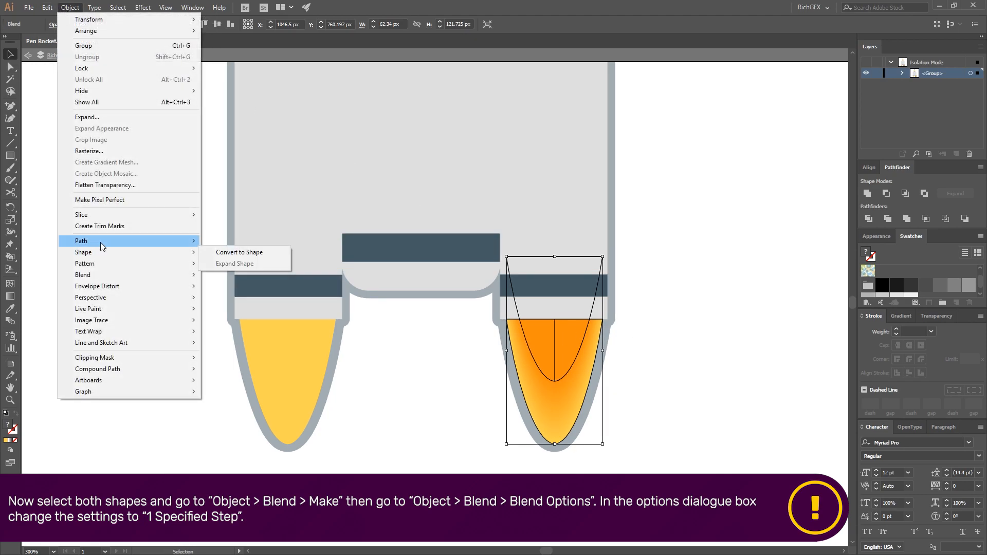
{"action": "mouse_move", "coordinate": [77, 275]}
{"action": "left_click", "coordinate": [238, 301]}
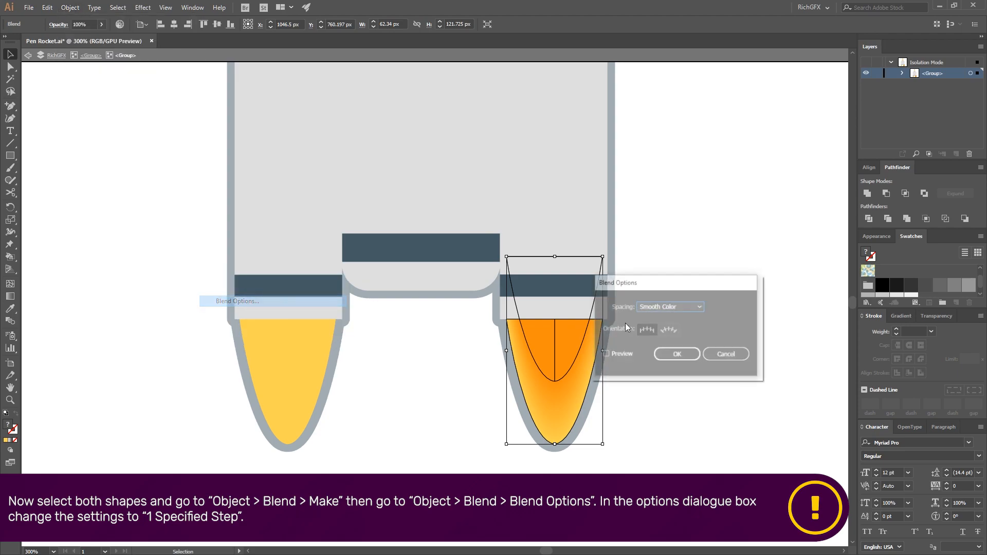
{"action": "left_click", "coordinate": [670, 306]}
{"action": "left_click", "coordinate": [664, 324]}
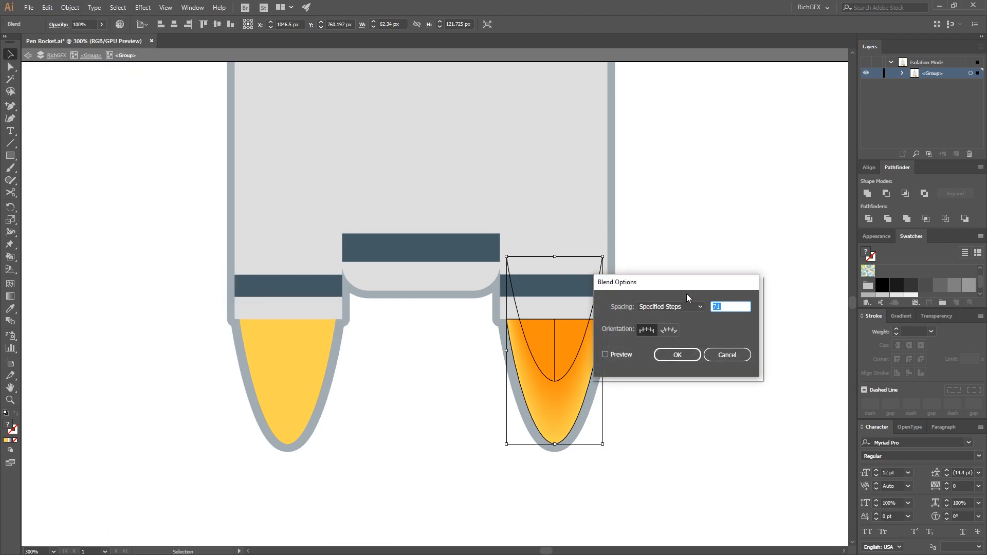
{"action": "left_click_drag", "start_coordinate": [684, 282], "coordinate": [741, 235]}
{"action": "left_click", "coordinate": [687, 308]}
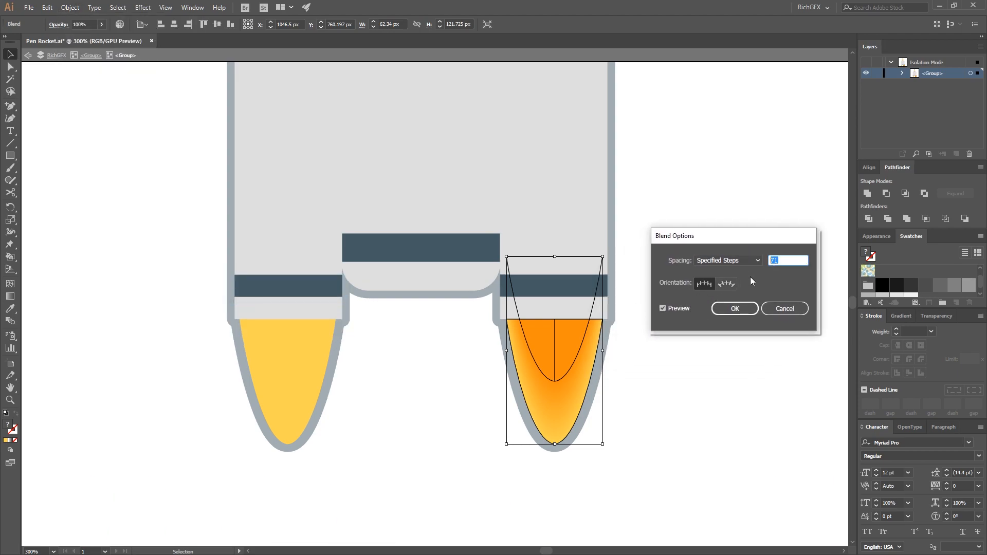
{"action": "left_click", "coordinate": [727, 260]}
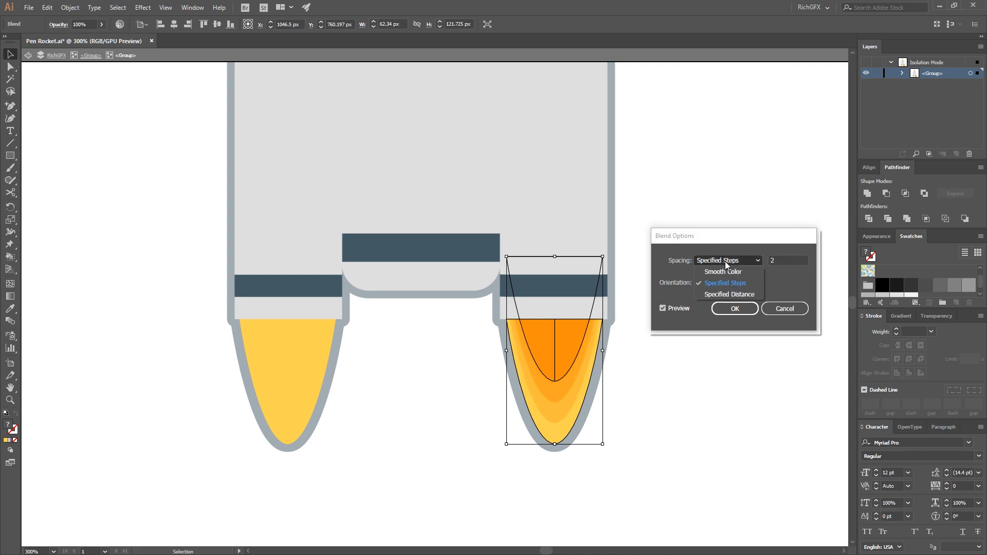
{"action": "left_click", "coordinate": [795, 290]}
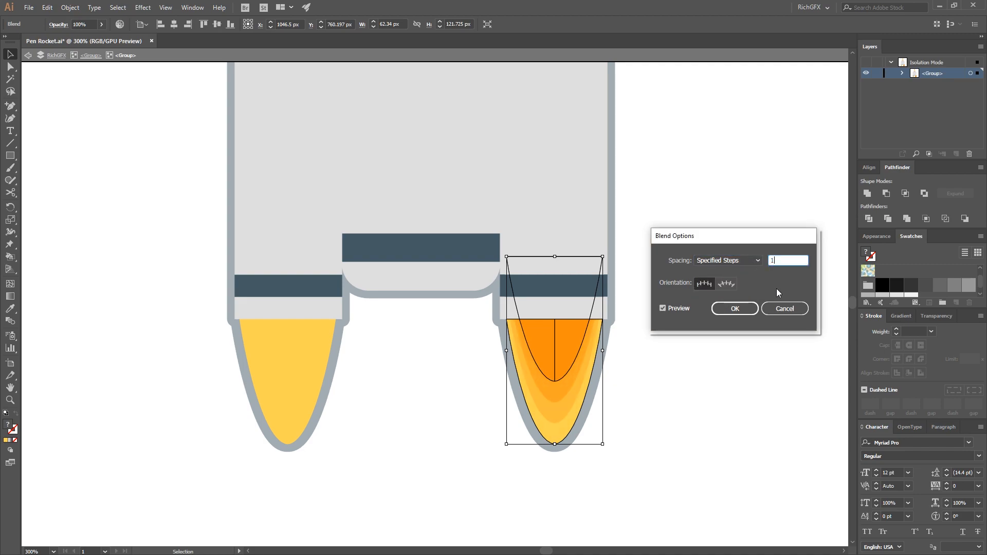
{"action": "left_click", "coordinate": [726, 260]}
{"action": "left_click", "coordinate": [784, 292]}
{"action": "left_click", "coordinate": [731, 308]}
{"action": "left_click", "coordinate": [720, 379]}
Expand the right thruster's flame blend into separate shapes
{"action": "left_click", "coordinate": [559, 387]}
{"action": "left_click", "coordinate": [70, 7]}
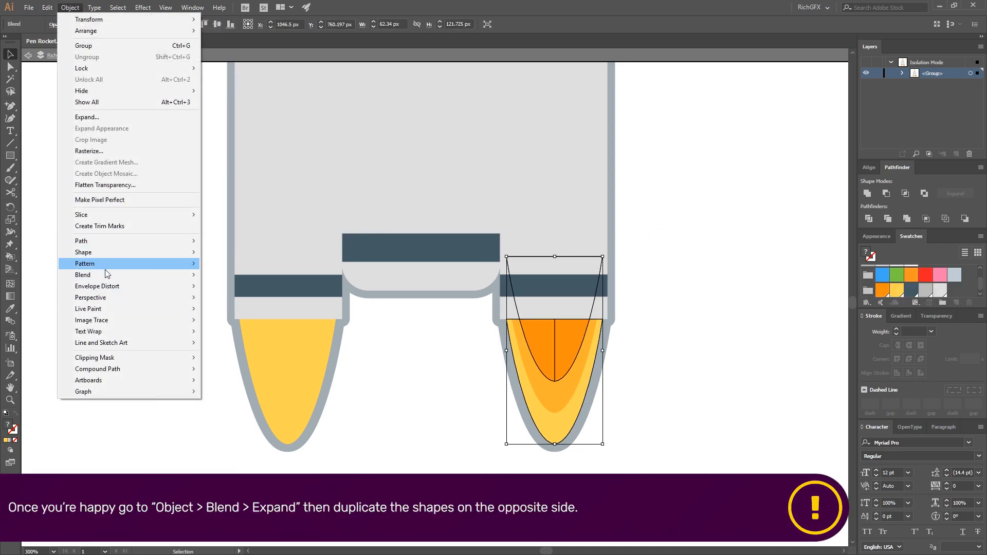
{"action": "mouse_move", "coordinate": [103, 274]}
{"action": "left_click", "coordinate": [252, 316]}
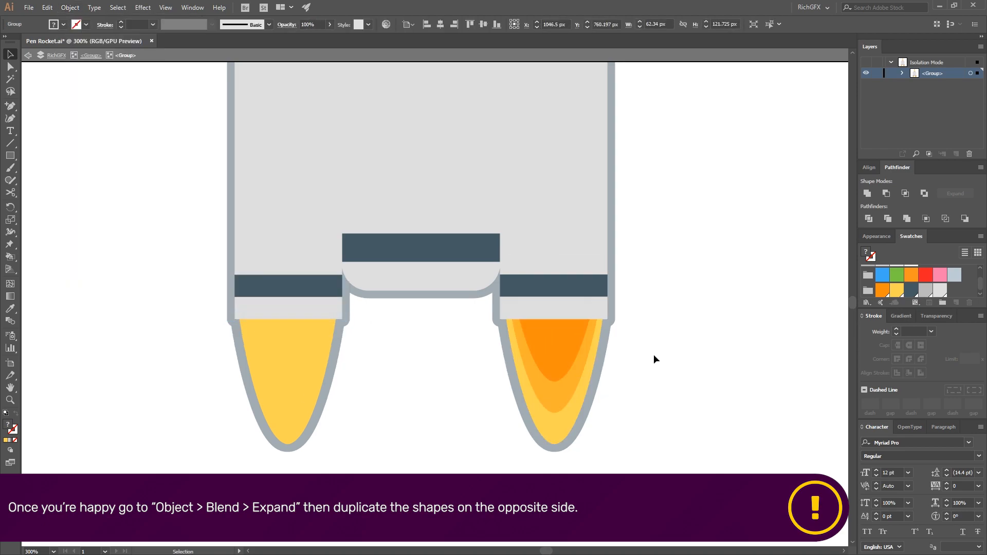
Duplicate the stepped flame onto the left thruster, delete the plain yellow flame there and nudge the copy into place
{"action": "left_click_drag", "start_coordinate": [550, 397], "coordinate": [293, 390]}
{"action": "key", "text": "shift+Right"}
{"action": "left_click", "coordinate": [425, 433]}
{"action": "left_click", "coordinate": [255, 369]}
{"action": "key", "text": "Delete"}
{"action": "left_click", "coordinate": [325, 371]}
{"action": "key", "text": "shift+Left"}
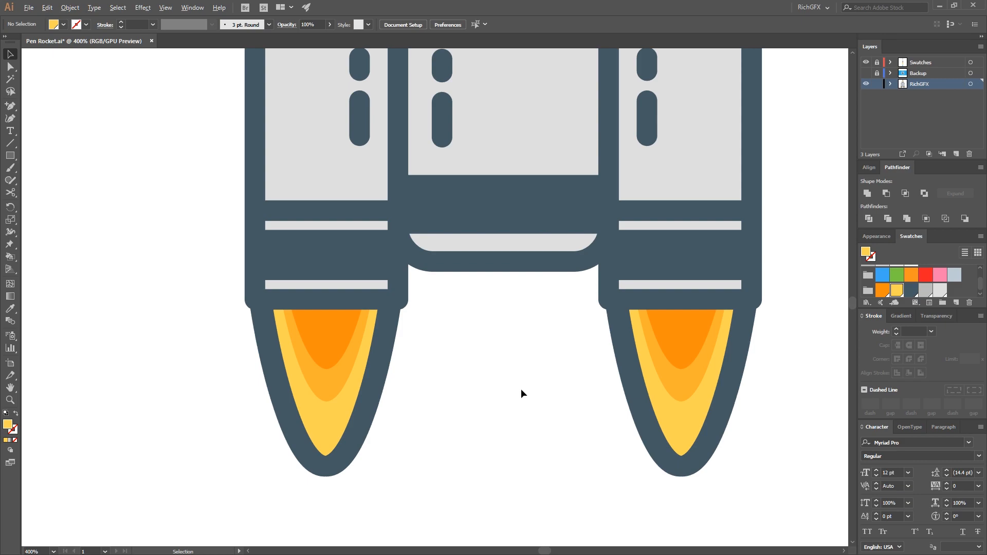
Duplicate the right thruster's curved cap and body shapes beside the rocket, matching the body copy to the cap's outline style
{"action": "key", "text": "ctrl+1"}
{"action": "left_click_drag", "start_coordinate": [658, 324], "coordinate": [599, 341]}
{"action": "scroll", "coordinate": [512, 285], "scroll_direction": "up", "scroll_amount": 1}
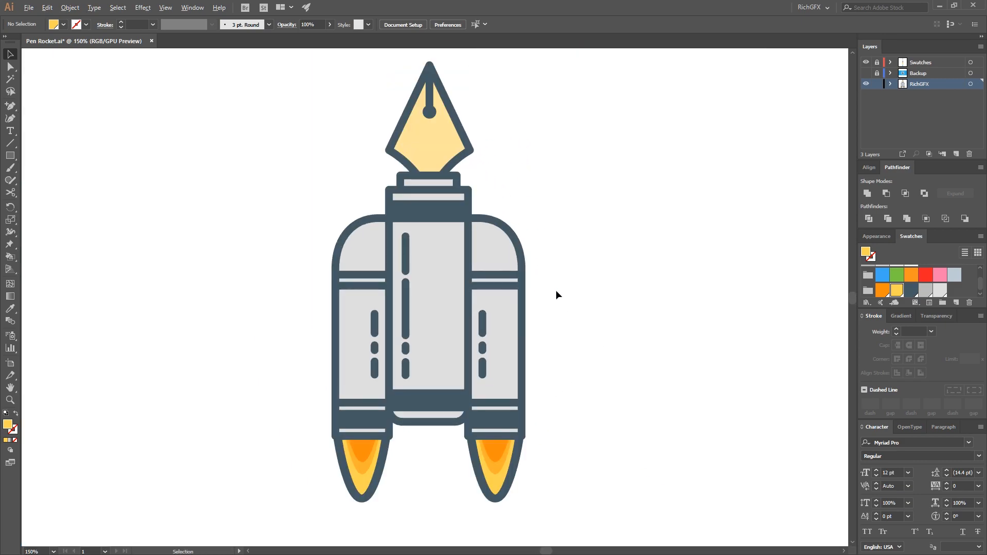
{"action": "left_click_drag", "start_coordinate": [503, 258], "coordinate": [610, 258]}
{"action": "left_click", "coordinate": [503, 289]}
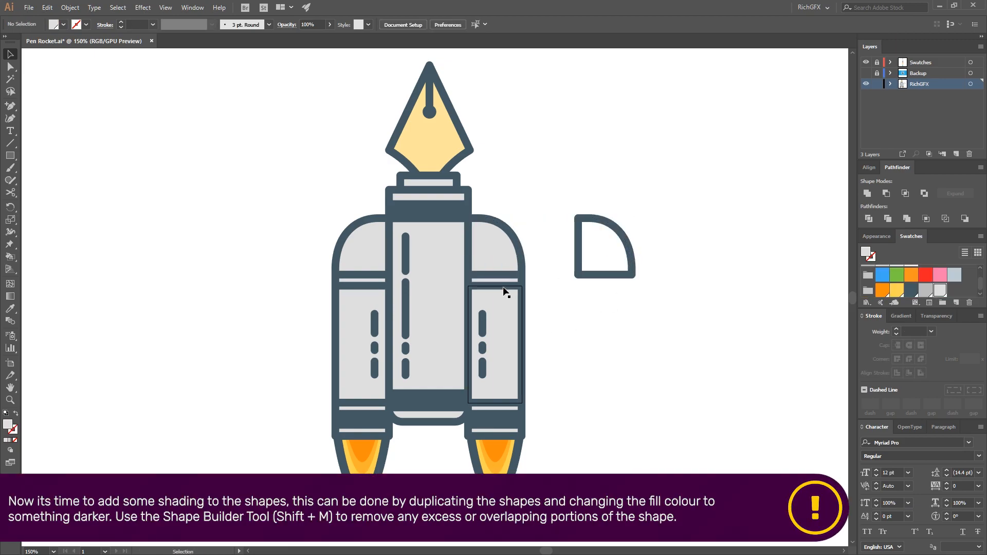
{"action": "left_click_drag", "start_coordinate": [501, 288], "coordinate": [610, 288]}
{"action": "key", "text": "i"}
{"action": "left_click", "coordinate": [635, 269]}
{"action": "key", "text": "v"}
{"action": "left_click", "coordinate": [693, 292]}
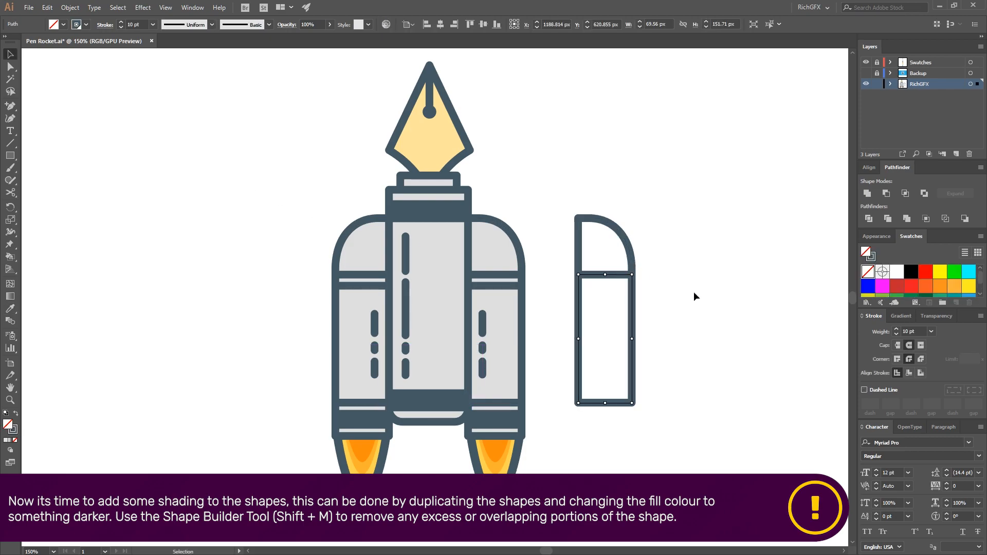
Swap fill and stroke on the copied cap and body, and unite them into one solid shape
{"action": "left_click", "coordinate": [633, 259]}
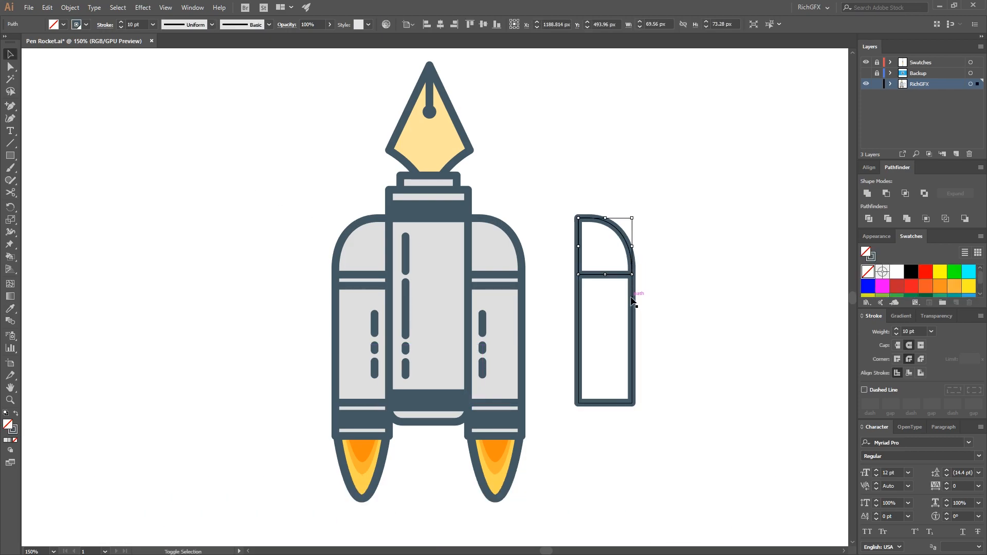
{"action": "left_click", "coordinate": [632, 300], "text": "shift"}
{"action": "left_click", "coordinate": [16, 414]}
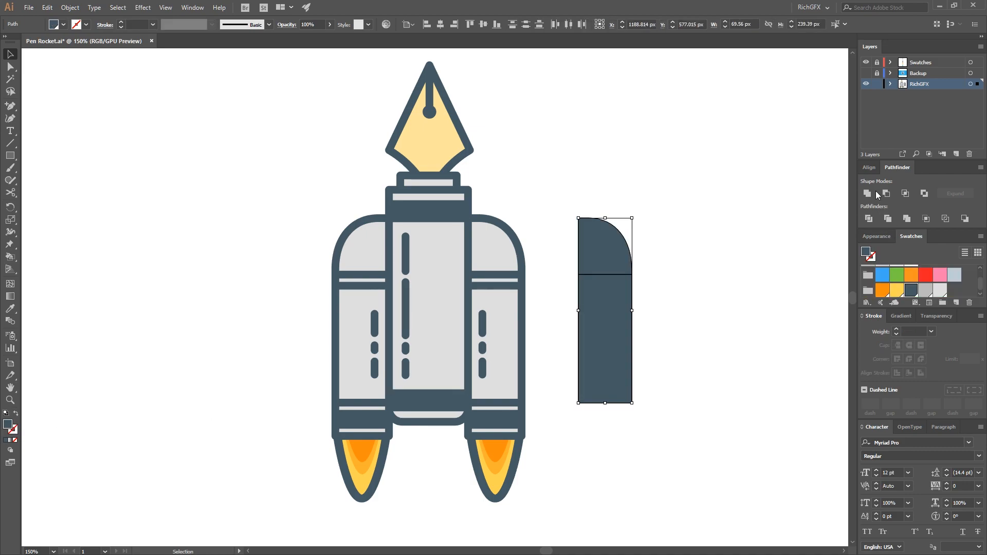
{"action": "left_click", "coordinate": [868, 193]}
Place the united shape across the right thruster's inner edge and remove the part overlapping the main body with Shape Builder
{"action": "left_click_drag", "start_coordinate": [624, 297], "coordinate": [482, 296]}
{"action": "left_click_drag", "start_coordinate": [540, 223], "coordinate": [506, 445]}
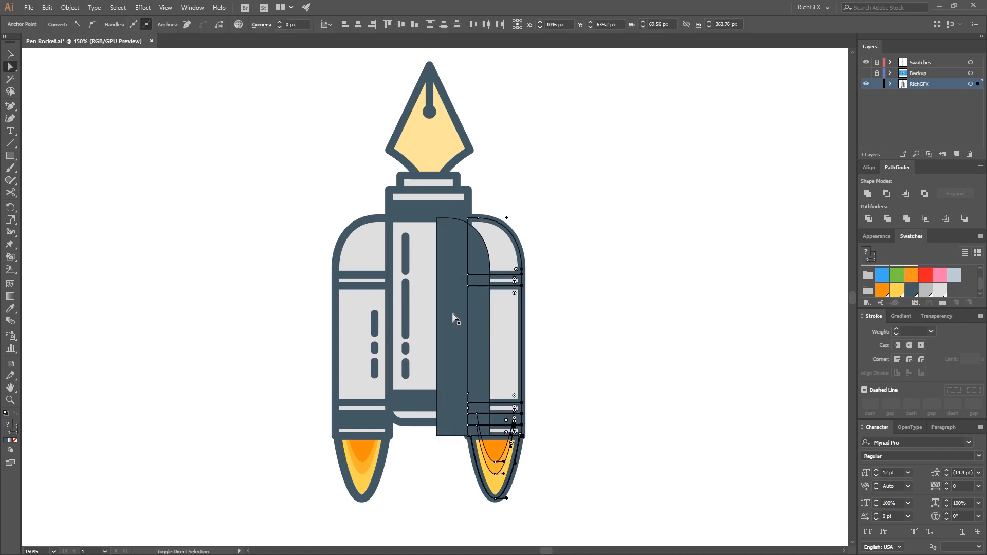
{"action": "key", "text": "shift+m"}
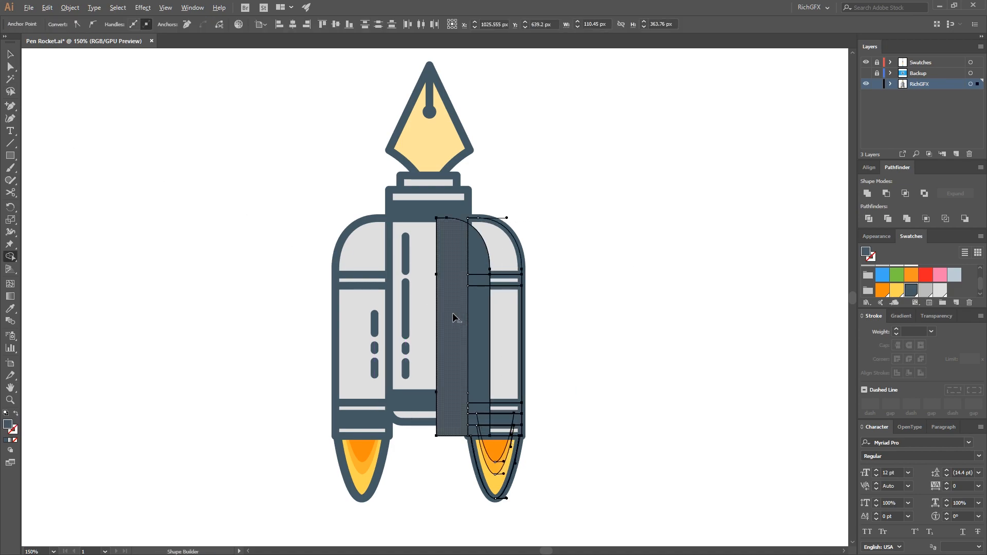
{"action": "left_click", "coordinate": [452, 317], "text": "alt"}
{"action": "left_click", "coordinate": [12, 55]}
{"action": "left_click", "coordinate": [278, 174]}
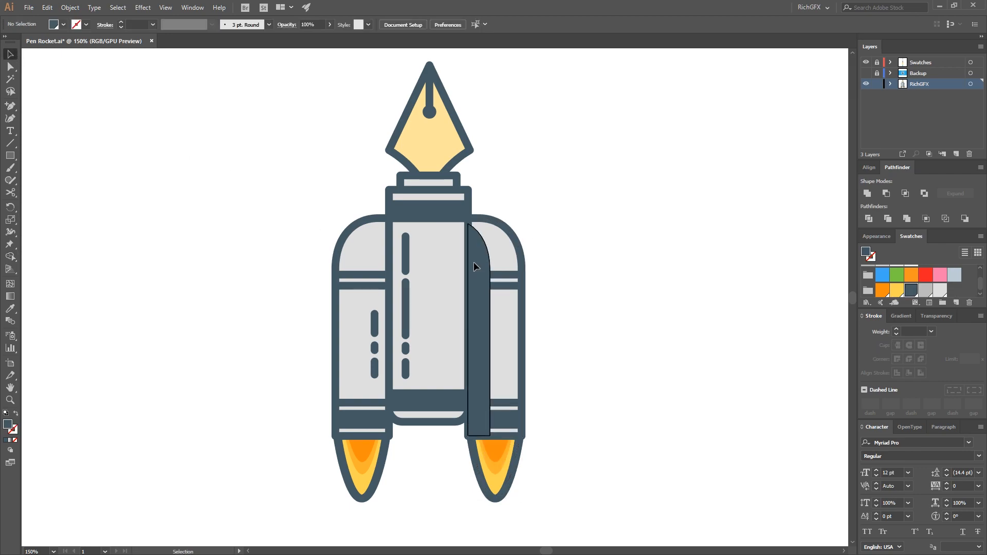
Fill the right thruster's shading shape with the darker grey swatch and arrange it behind the outlines
{"action": "left_click", "coordinate": [473, 263]}
{"action": "scroll", "coordinate": [328, 297], "scroll_direction": "down", "scroll_amount": 2}
{"action": "left_click_drag", "start_coordinate": [232, 273], "coordinate": [368, 266]}
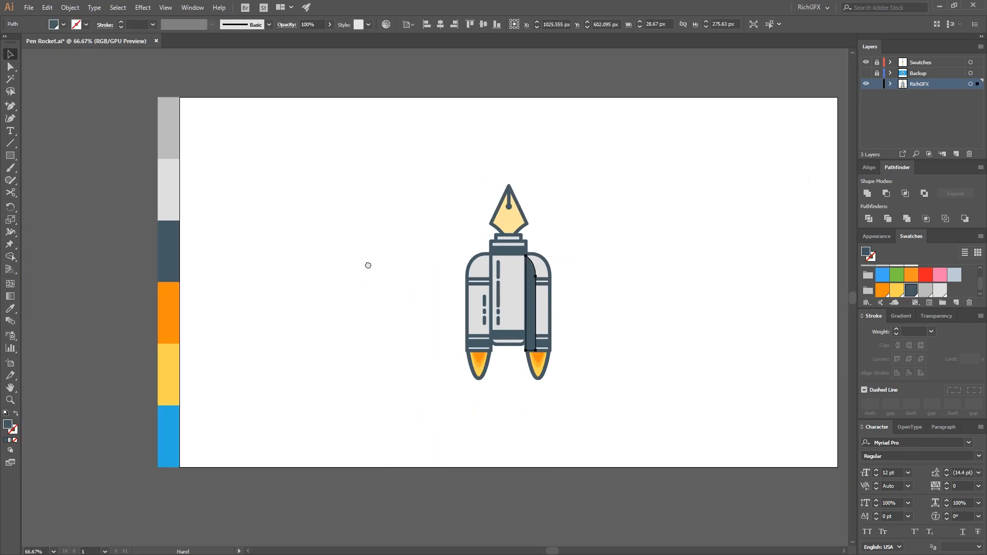
{"action": "left_click", "coordinate": [178, 193]}
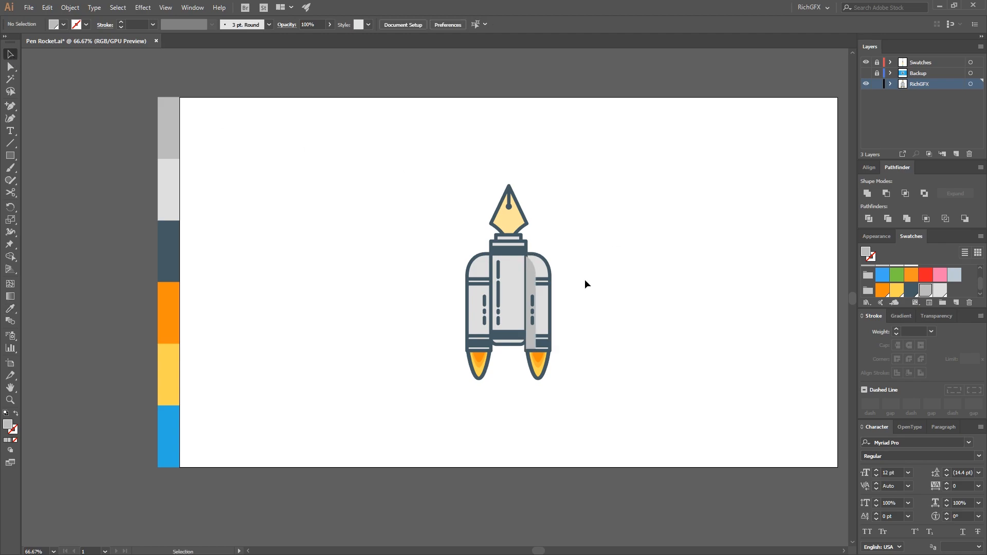
{"action": "scroll", "coordinate": [586, 281], "scroll_direction": "up", "scroll_amount": 2}
{"action": "key", "text": "a"}
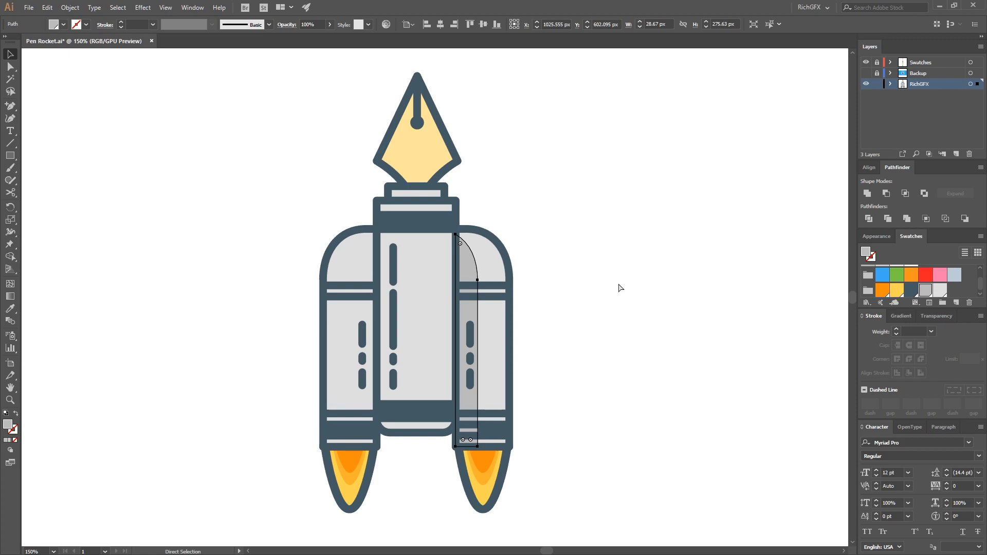
{"action": "key", "text": "v"}
{"action": "left_click", "coordinate": [611, 266]}
{"action": "left_click_drag", "start_coordinate": [567, 278], "coordinate": [647, 267]}
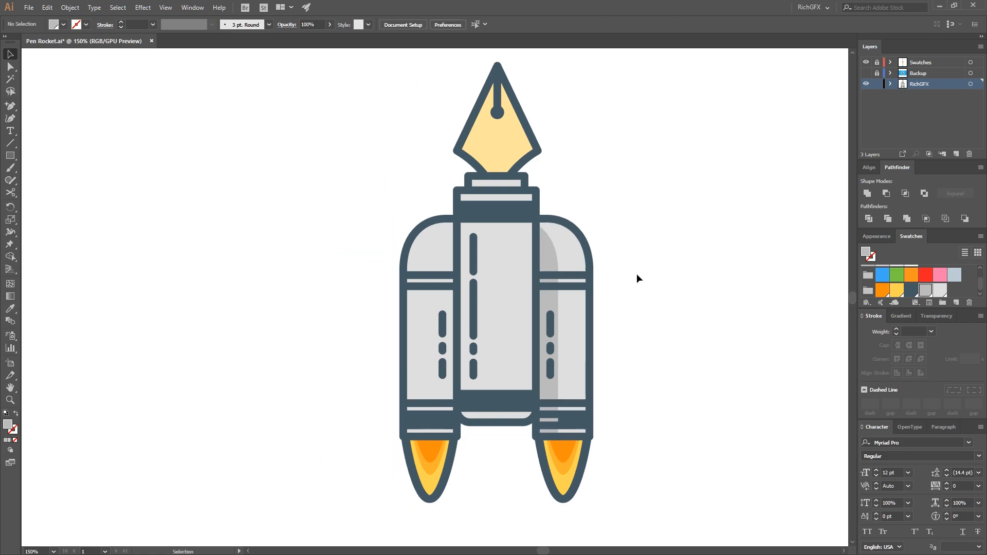
Copy the grey shading to the left thruster and reflect it to mirror the right side
{"action": "scroll", "coordinate": [617, 268], "scroll_direction": "up", "scroll_amount": 2}
{"action": "scroll", "coordinate": [589, 268], "scroll_direction": "down", "scroll_amount": 2}
{"action": "left_click_drag", "start_coordinate": [539, 299], "coordinate": [430, 299]}
{"action": "left_click", "coordinate": [70, 8]}
{"action": "left_click", "coordinate": [254, 57]}
{"action": "key", "text": "Return"}
{"action": "left_click", "coordinate": [679, 361]}
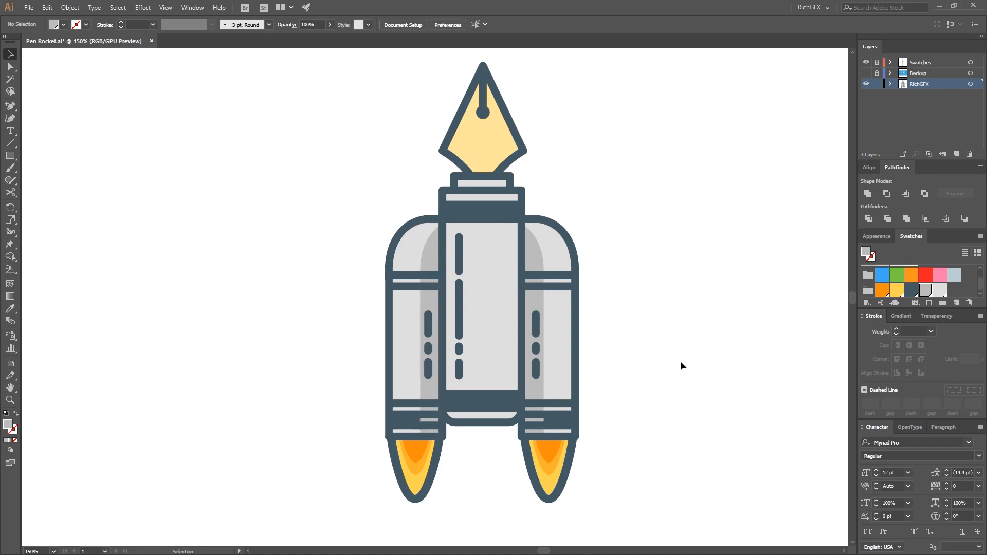
Duplicate the body's curved base slightly upward, give it the shading grey, send it backward and nudge it vertically into position
{"action": "scroll", "coordinate": [613, 331], "scroll_direction": "down", "scroll_amount": 2}
{"action": "scroll", "coordinate": [474, 408], "scroll_direction": "up", "scroll_amount": 4}
{"action": "left_click_drag", "start_coordinate": [474, 408], "coordinate": [488, 395]}
{"action": "key", "text": "i"}
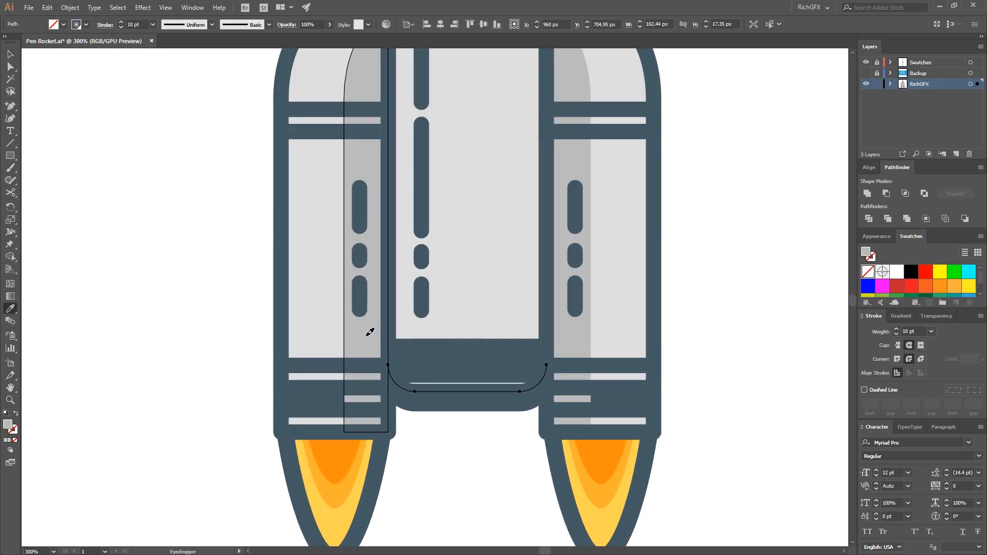
{"action": "left_click", "coordinate": [368, 344]}
{"action": "key", "text": "v"}
{"action": "key", "text": "ctrl+["}
{"action": "key", "text": "Down"}
{"action": "key", "text": "Down"}
{"action": "key", "text": "Down"}
{"action": "key", "text": "Up"}
{"action": "key", "text": "Up"}
{"action": "key", "text": "Up"}
{"action": "key", "text": "Up"}
Remove the two upper end anchor points from the curved base's grey shading shape
{"action": "key", "text": "a"}
{"action": "left_click", "coordinate": [478, 447]}
{"action": "scroll", "coordinate": [471, 449], "scroll_direction": "up", "scroll_amount": 2}
{"action": "left_click", "coordinate": [621, 279]}
{"action": "key", "text": "p"}
{"action": "left_click", "coordinate": [621, 278]}
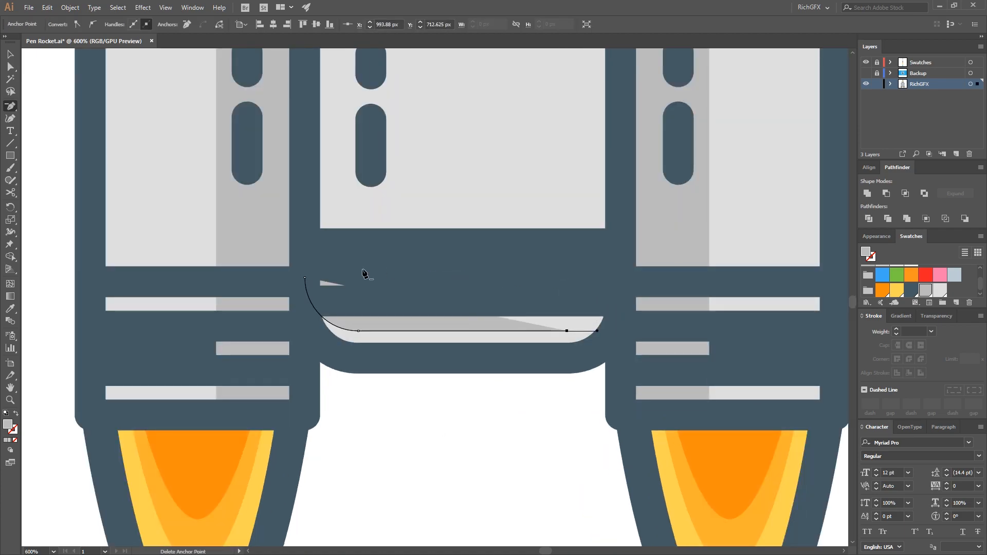
{"action": "left_click", "coordinate": [305, 277]}
{"action": "key", "text": "a"}
{"action": "left_click", "coordinate": [459, 463]}
Give the nib's left shape no fill and a 10 pt darker tan stroke
{"action": "key", "text": "ctrl+0"}
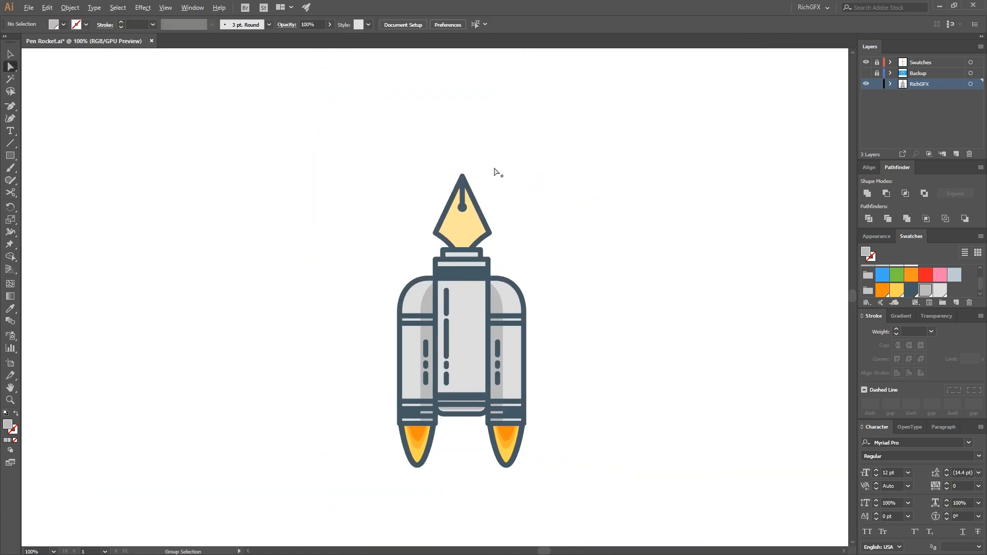
{"action": "scroll", "coordinate": [447, 210], "scroll_direction": "up", "scroll_amount": 3}
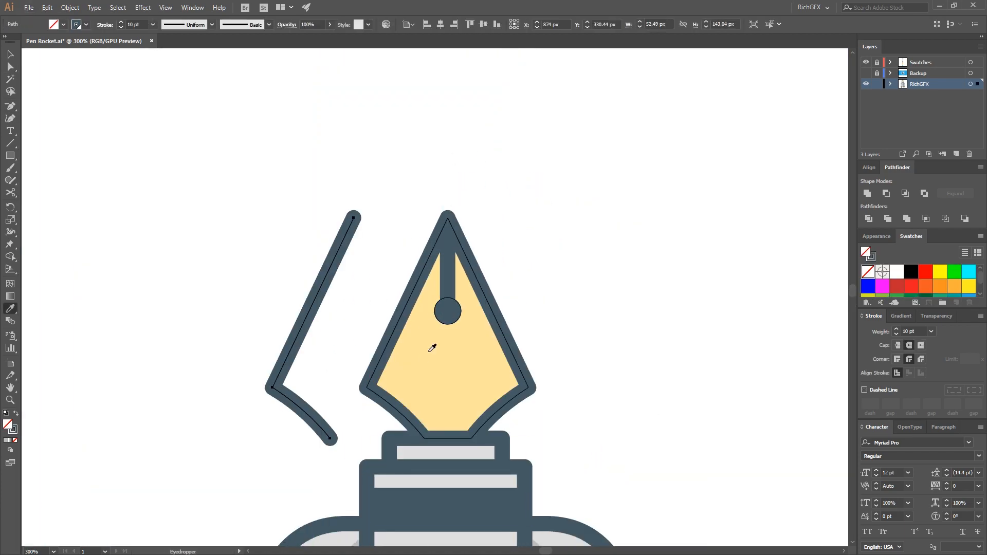
{"action": "left_click", "coordinate": [429, 351]}
{"action": "left_click", "coordinate": [16, 413]}
{"action": "left_click", "coordinate": [14, 430]}
{"action": "left_click", "coordinate": [796, 126]}
{"action": "left_click", "coordinate": [131, 24]}
{"action": "type", "text": "10"}
{"action": "key", "text": "Return"}
{"action": "double_click", "coordinate": [13, 430]}
{"action": "left_click", "coordinate": [730, 222]}
{"action": "left_click", "coordinate": [923, 207]}
{"action": "key", "text": "v"}
{"action": "left_click", "coordinate": [606, 236]}
Send the nib's tan stroke backward, nudge it right, and paste a copy in front shifted further right
{"action": "left_click_drag", "start_coordinate": [324, 279], "coordinate": [421, 279]}
{"action": "key", "text": "ctrl+["}
{"action": "key", "text": "Right"}
{"action": "key", "text": "Right"}
{"action": "key", "text": "Right"}
{"action": "key", "text": "Right"}
{"action": "key", "text": "ctrl+c"}
{"action": "key", "text": "ctrl+f"}
{"action": "key", "text": "shift+Right"}
{"action": "key", "text": "shift+Right"}
Reflect the copied tan stroke and move it along the nib's right edge
{"action": "left_click", "coordinate": [70, 7]}
{"action": "mouse_move", "coordinate": [118, 19]}
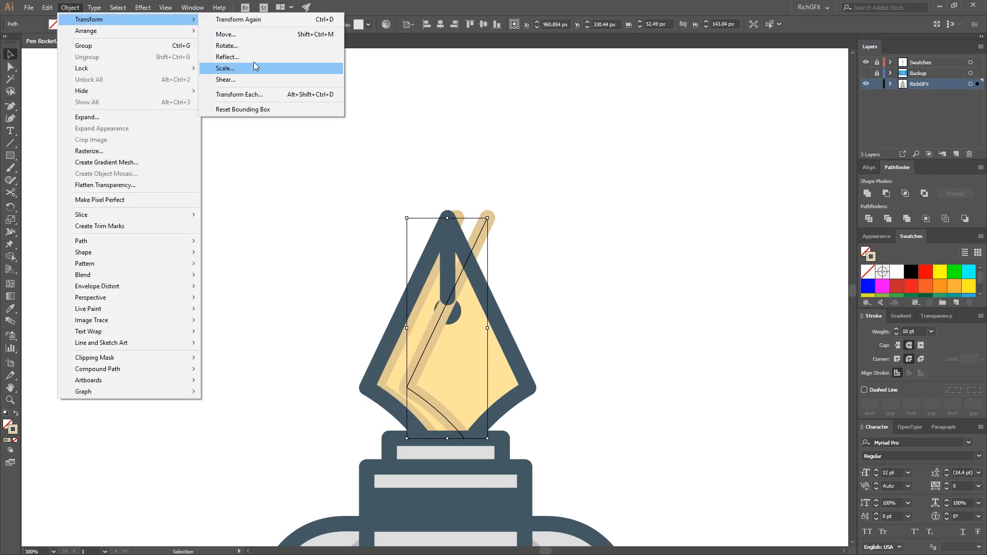
{"action": "left_click", "coordinate": [247, 58]}
{"action": "left_click", "coordinate": [622, 294]}
{"action": "key", "text": "shift+Right"}
{"action": "key", "text": "shift+Right"}
{"action": "key", "text": "Right"}
Change the mirrored nib stroke to white at 10 pt with no fill
{"action": "key", "text": "i"}
{"action": "left_click", "coordinate": [331, 325]}
{"action": "key", "text": "shift+x"}
{"action": "left_click", "coordinate": [128, 24]}
{"action": "type", "text": "10"}
{"action": "key", "text": "Return"}
{"action": "left_click", "coordinate": [15, 59]}
{"action": "left_click", "coordinate": [550, 307]}
Nudge the nib's white edge stroke slightly to the right and select the tan stroke's tip anchor
{"action": "scroll", "coordinate": [512, 335], "scroll_direction": "up", "scroll_amount": 2}
{"action": "left_click", "coordinate": [471, 349]}
{"action": "key", "text": "ctrl+z"}
{"action": "key", "text": "ctrl+z"}
{"action": "key", "text": "Right"}
{"action": "key", "text": "Right"}
{"action": "left_click", "coordinate": [617, 509]}
{"action": "left_click", "coordinate": [403, 93]}
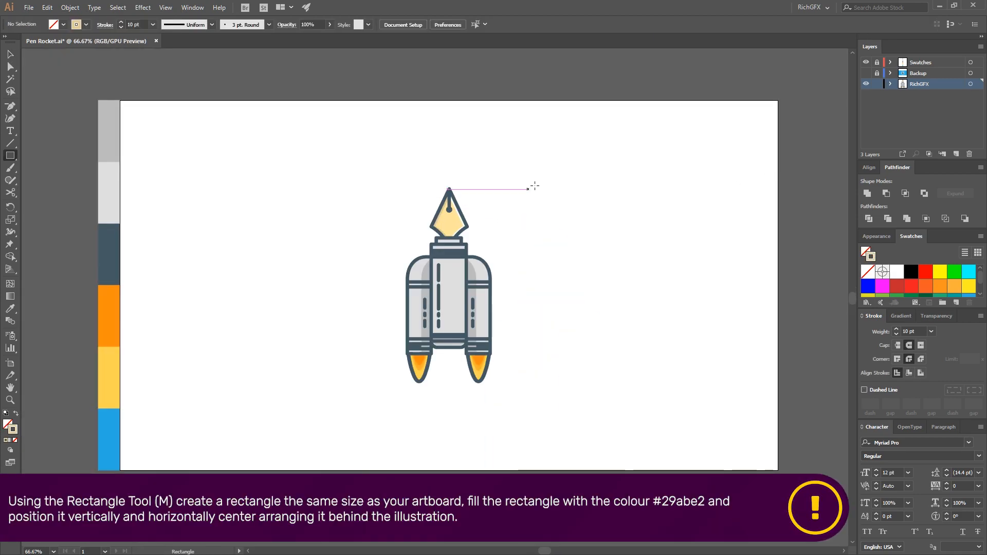
Create a 1920 by 1080 px rectangle and fill it with the sampled blue swatch
{"action": "left_click", "coordinate": [528, 189]}
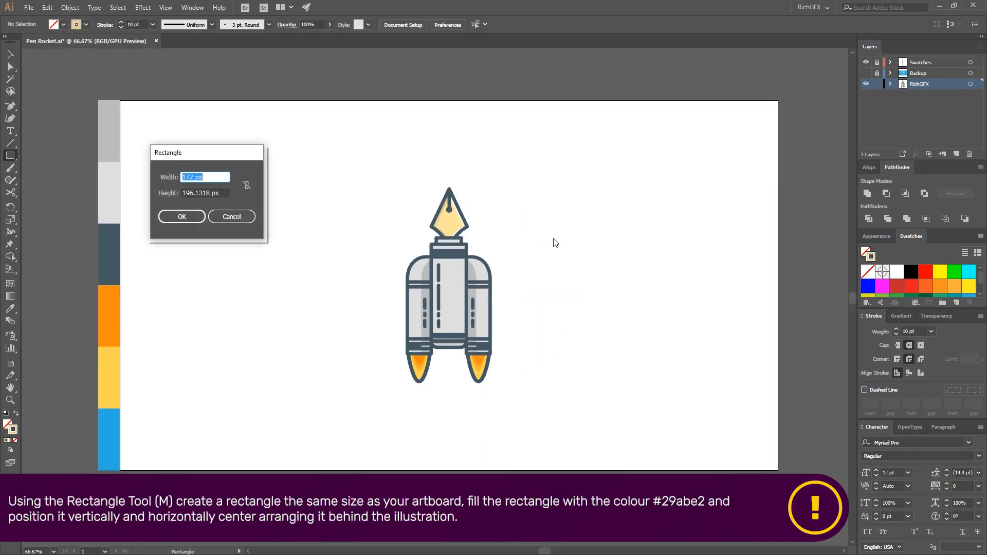
{"action": "type", "text": "1920"}
{"action": "key", "text": "Tab"}
{"action": "type", "text": "1"}
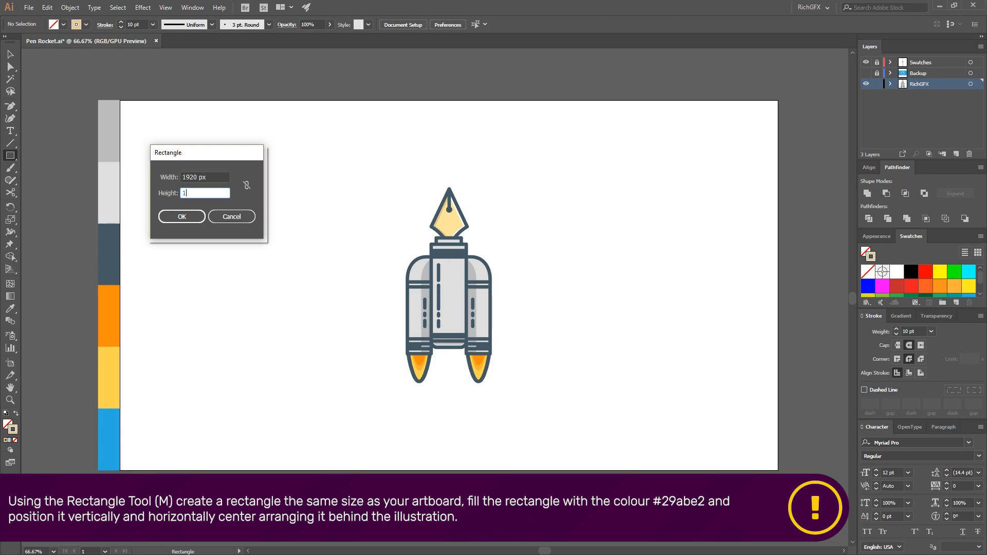
{"action": "key", "text": "Return"}
{"action": "key", "text": "i"}
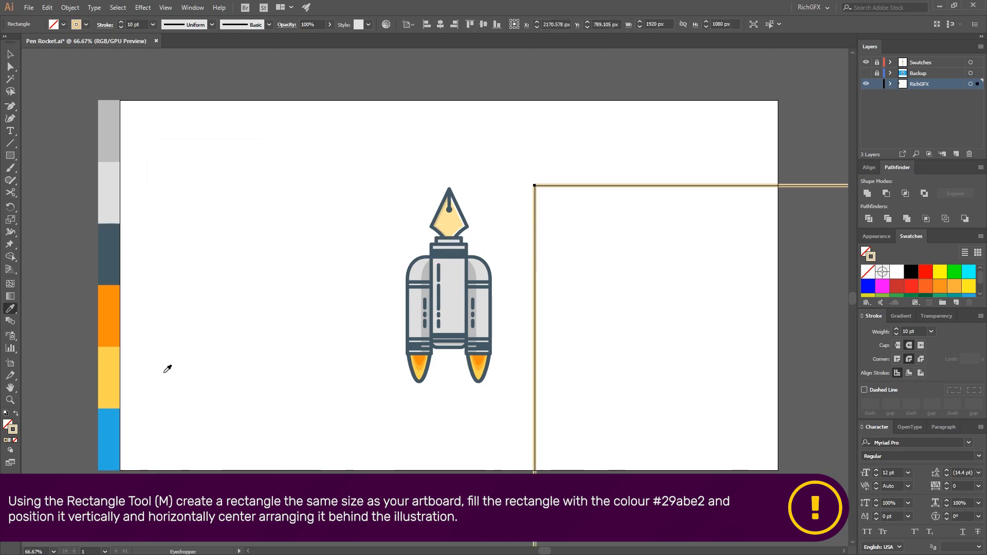
{"action": "left_click", "coordinate": [109, 431]}
Centre the blue rectangle horizontally and vertically on the artboard and send it behind the rocket
{"action": "left_click", "coordinate": [440, 25]}
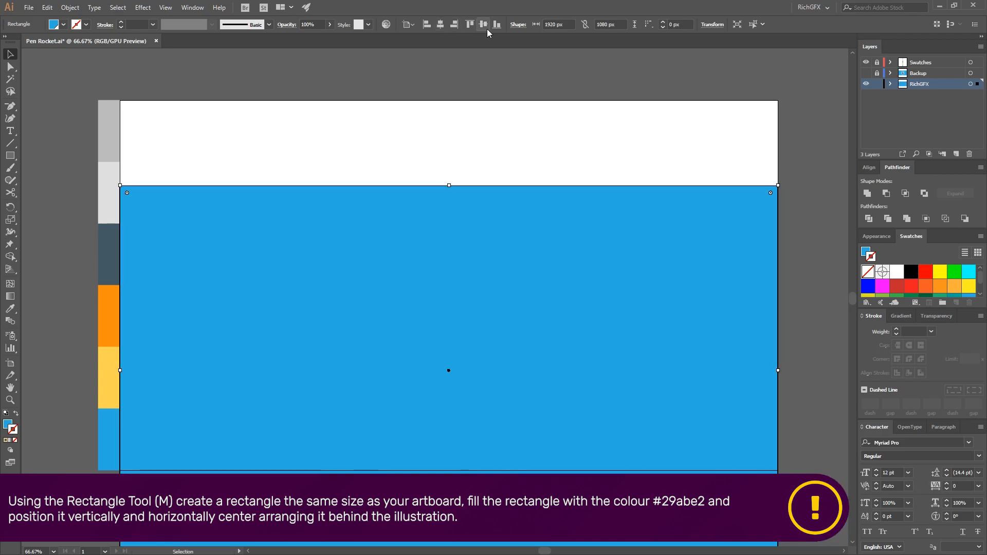
{"action": "left_click", "coordinate": [483, 25]}
{"action": "right_click", "coordinate": [602, 244]}
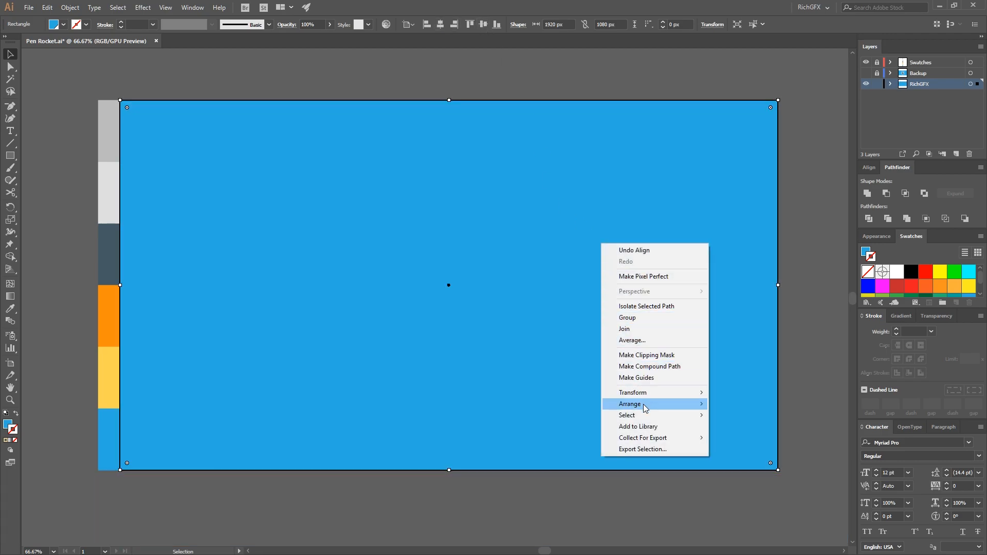
{"action": "mouse_move", "coordinate": [645, 406]}
{"action": "left_click", "coordinate": [750, 440]}
{"action": "left_click", "coordinate": [814, 251]}
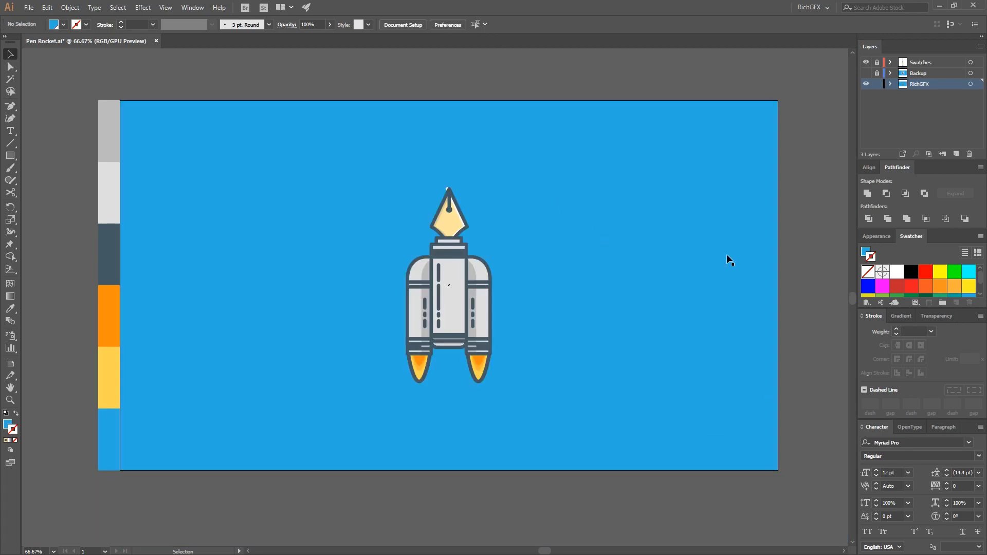
Draw a circle about 349 px in diameter beside the rocket's left side and fill it with white
{"action": "left_click_drag", "start_coordinate": [13, 160], "coordinate": [50, 180]}
{"action": "left_click_drag", "start_coordinate": [241, 180], "coordinate": [352, 298]}
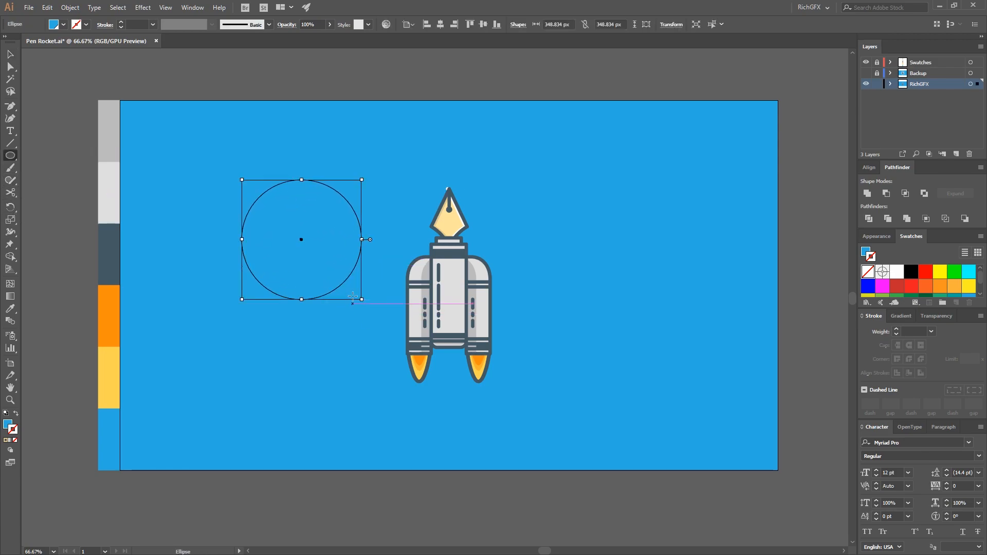
{"action": "left_click", "coordinate": [62, 24]}
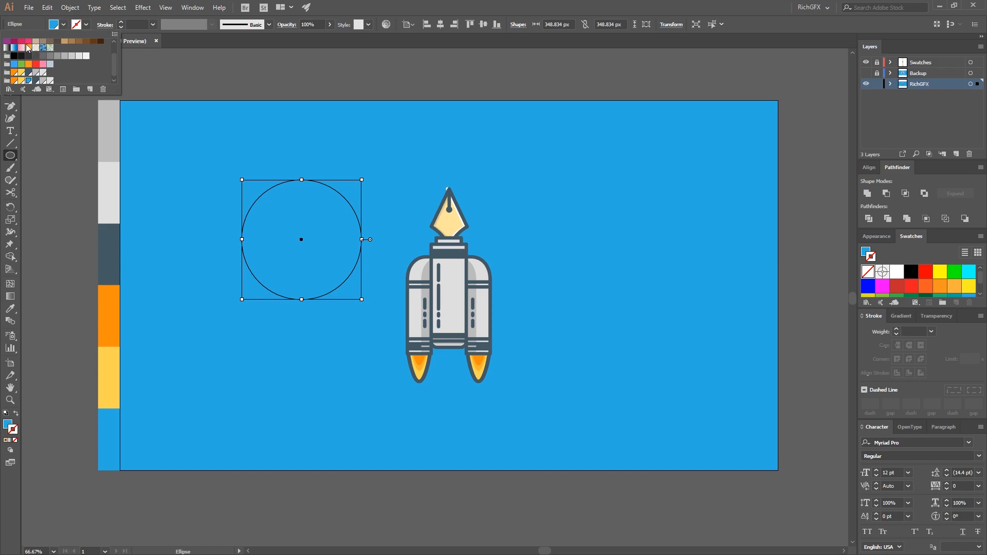
{"action": "left_click", "coordinate": [21, 42]}
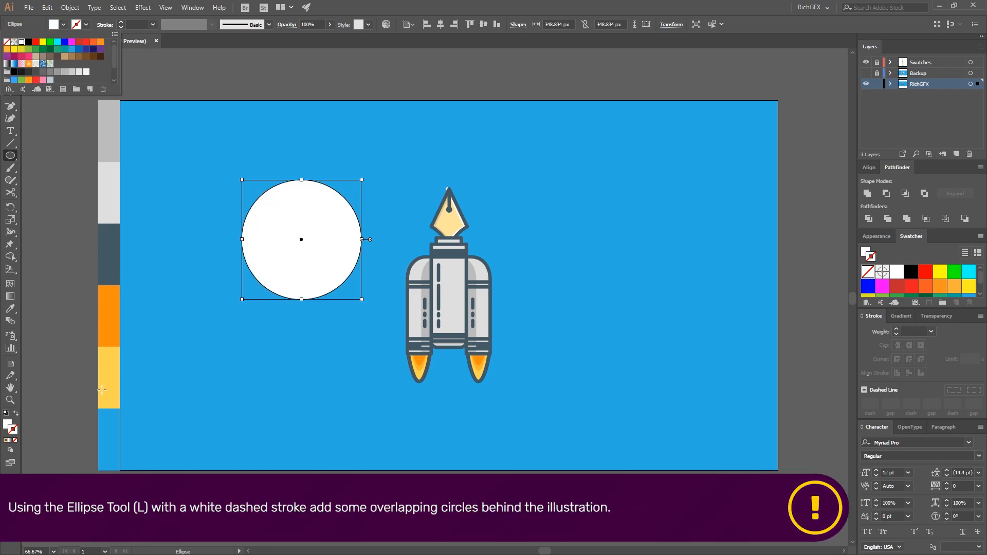
Swap the circle's white fill for a white stroke and set the stroke weight to 10 pt
{"action": "left_click", "coordinate": [16, 415]}
{"action": "left_click", "coordinate": [15, 415]}
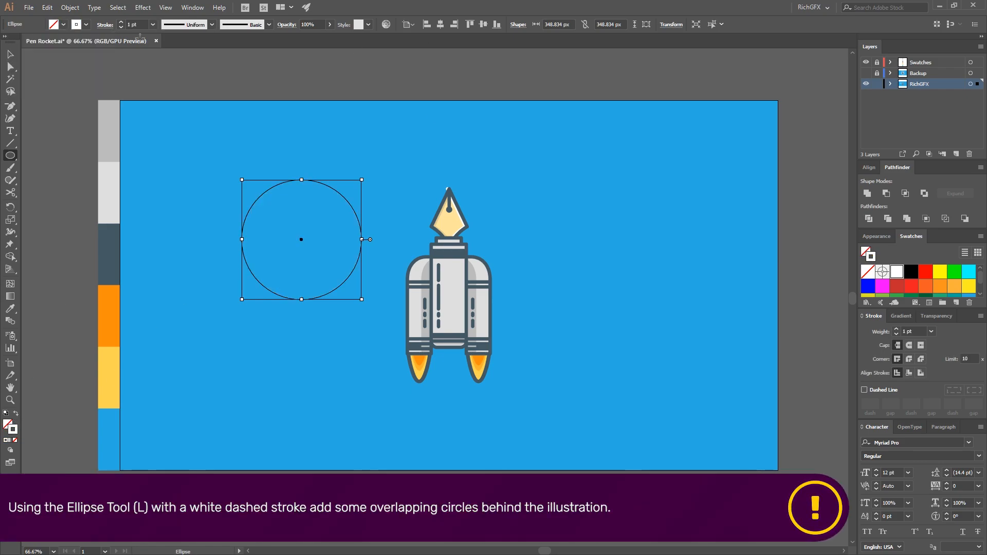
{"action": "double_click", "coordinate": [129, 24]}
{"action": "type", "text": "10"}
{"action": "key", "text": "Return"}
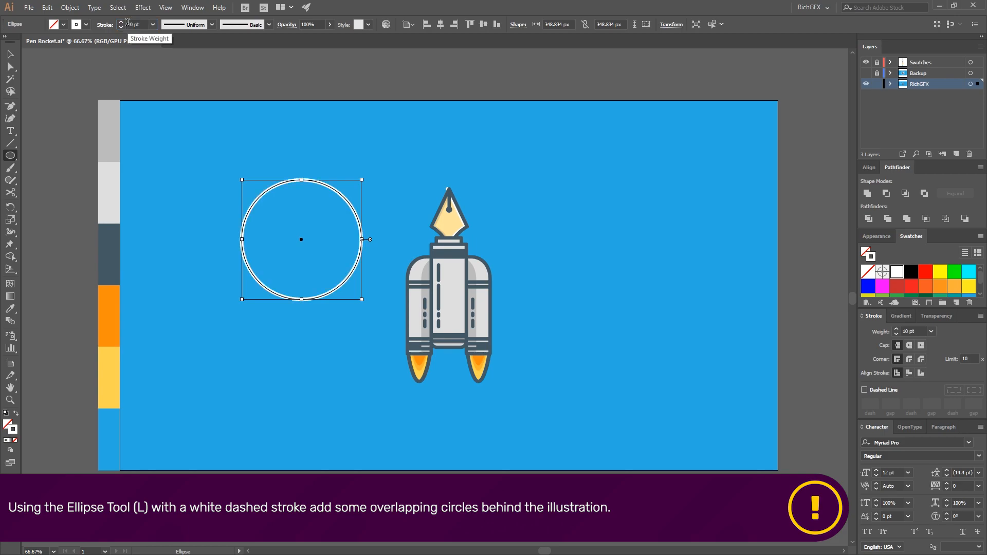
Make the circle's stroke a dashed line with 30 pt dashes and 20 pt gaps
{"action": "left_click", "coordinate": [864, 390]}
{"action": "left_click", "coordinate": [893, 404]}
{"action": "type", "text": "12"}
{"action": "double_click", "coordinate": [889, 404]}
{"action": "type", "text": "20"}
{"action": "key", "text": "Return"}
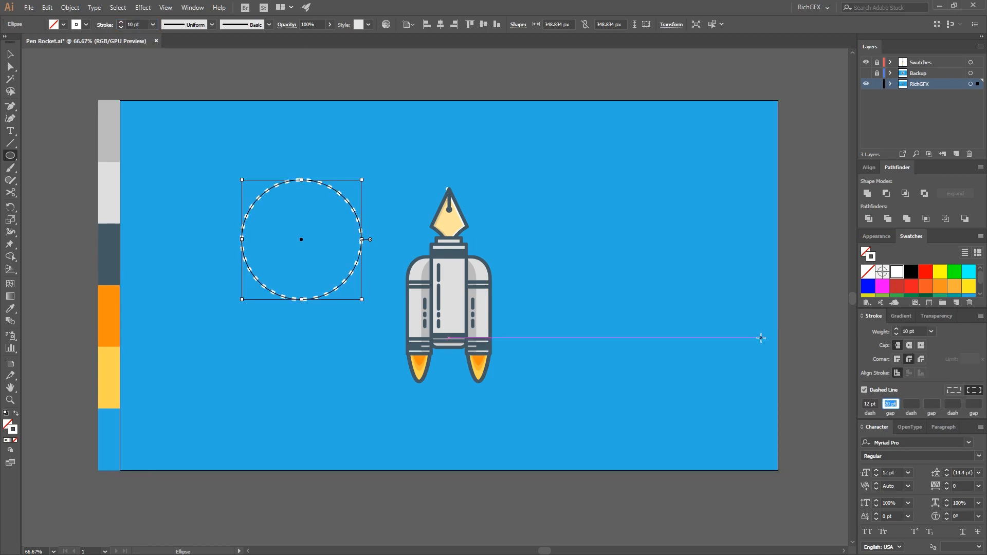
{"action": "key", "text": "shift+Up"}
{"action": "key", "text": "shift+Up"}
{"action": "key", "text": "shift+Up"}
{"action": "key", "text": "shift+Down"}
Set the dashed circle's stroke weight to 5 pt
{"action": "left_click", "coordinate": [10, 54]}
{"action": "left_click", "coordinate": [648, 298]}
{"action": "left_click", "coordinate": [353, 208]}
{"action": "left_click", "coordinate": [132, 24]}
{"action": "left_click_drag", "start_coordinate": [132, 24], "coordinate": [122, 23]}
{"action": "type", "text": "5"}
{"action": "key", "text": "Return"}
Arrange the dashed circle behind the rocket but above the blue background, and centre it on the artboard
{"action": "left_click", "coordinate": [272, 77]}
{"action": "right_click", "coordinate": [344, 198]}
{"action": "left_click", "coordinate": [522, 4]}
{"action": "key", "text": "ctrl+shift+bracketleft"}
{"action": "key", "text": "ctrl+bracketright"}
{"action": "left_click", "coordinate": [483, 24]}
{"action": "left_click", "coordinate": [440, 24]}
Move the dashed circle straight up so it sits behind the nib and the rocket's upper body
{"action": "left_click", "coordinate": [516, 88]}
{"action": "left_click_drag", "start_coordinate": [498, 256], "coordinate": [498, 237]}
{"action": "left_click", "coordinate": [463, 171]}
{"action": "scroll", "coordinate": [457, 176], "scroll_direction": "up", "scroll_amount": 5}
{"action": "left_click", "coordinate": [394, 257]}
{"action": "key", "text": "a"}
{"action": "left_click_drag", "start_coordinate": [400, 256], "coordinate": [403, 267]}
{"action": "left_click", "coordinate": [586, 249]}
{"action": "scroll", "coordinate": [586, 250], "scroll_direction": "down", "scroll_amount": 5}
{"action": "left_click", "coordinate": [11, 54]}
Add two smaller copies of the dashed circle, one about 197 px wide at the rocket's right and one at its lower right
{"action": "left_click", "coordinate": [522, 258]}
{"action": "left_click_drag", "start_coordinate": [522, 250], "coordinate": [578, 286]}
{"action": "left_click_drag", "start_coordinate": [579, 355], "coordinate": [514, 313]}
{"action": "left_click", "coordinate": [509, 472]}
{"action": "left_click_drag", "start_coordinate": [514, 347], "coordinate": [423, 352]}
{"action": "left_click", "coordinate": [524, 474]}
{"action": "key", "text": "ctrl+z"}
{"action": "left_click", "coordinate": [548, 477]}
{"action": "left_click", "coordinate": [509, 511]}
Add two more resized dashed circle copies overlapping on the rocket's left side, the smaller one below the larger
{"action": "left_click_drag", "start_coordinate": [324, 380], "coordinate": [351, 355]}
{"action": "left_click", "coordinate": [345, 359], "text": "shift"}
{"action": "left_click", "coordinate": [352, 476]}
{"action": "left_click", "coordinate": [367, 356]}
{"action": "left_click_drag", "start_coordinate": [375, 352], "coordinate": [405, 346]}
{"action": "left_click_drag", "start_coordinate": [409, 319], "coordinate": [377, 264]}
{"action": "left_click_drag", "start_coordinate": [406, 294], "coordinate": [426, 313]}
{"action": "left_click_drag", "start_coordinate": [376, 263], "coordinate": [392, 268]}
Set all five circles' strokes to 20 pt dashes with 10 pt gaps and shift the large left circle slightly towards the rocket
{"action": "left_click_drag", "start_coordinate": [551, 243], "coordinate": [384, 309]}
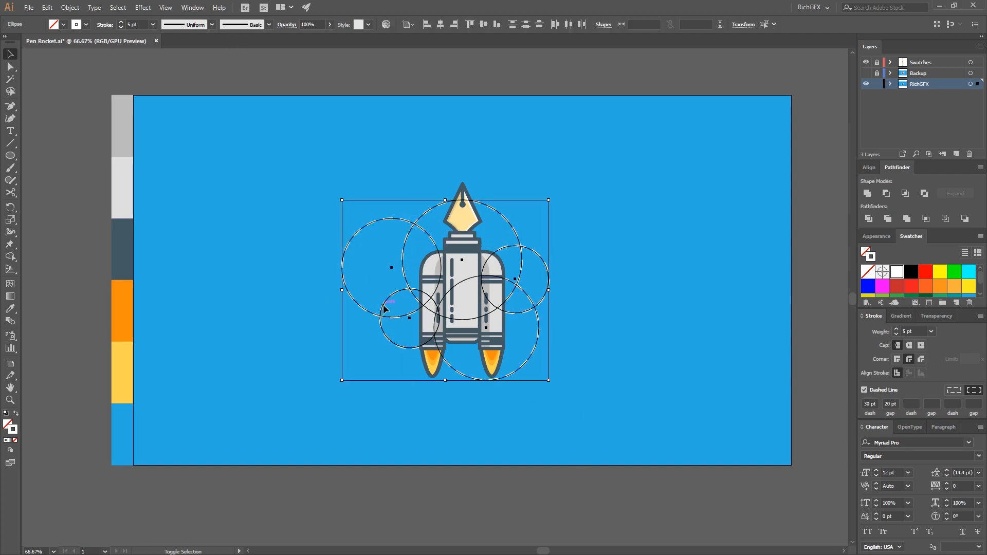
{"action": "left_click", "coordinate": [870, 404]}
{"action": "key", "text": "shift+Down"}
{"action": "key", "text": "shift+Down"}
{"action": "key", "text": "shift+Up"}
{"action": "left_click", "coordinate": [885, 403]}
{"action": "key", "text": "shift+Down"}
{"action": "left_click", "coordinate": [817, 342]}
{"action": "left_click_drag", "start_coordinate": [379, 313], "coordinate": [393, 313]}
{"action": "left_click", "coordinate": [474, 507]}
Duplicate the five dashed circles left of the rocket and unite the copies into one white-filled shape without a stroke
{"action": "left_click", "coordinate": [532, 308]}
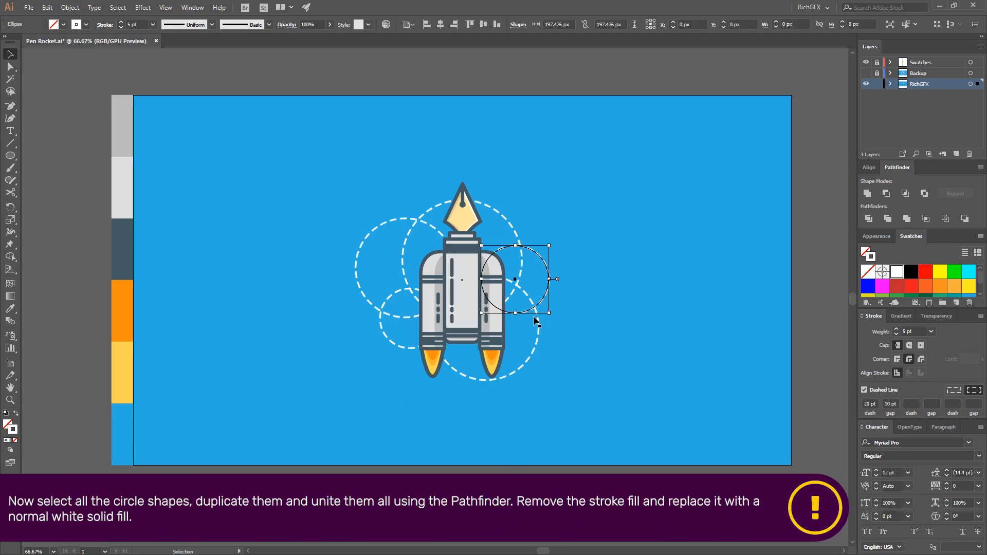
{"action": "left_click", "coordinate": [537, 326], "text": "shift"}
{"action": "left_click", "coordinate": [415, 316], "text": "shift"}
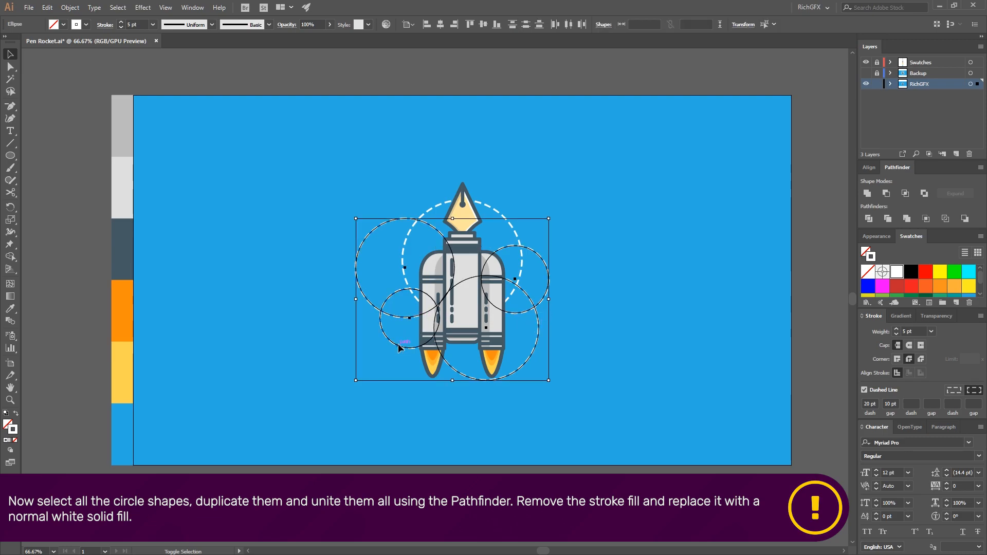
{"action": "left_click_drag", "start_coordinate": [423, 211], "coordinate": [214, 206]}
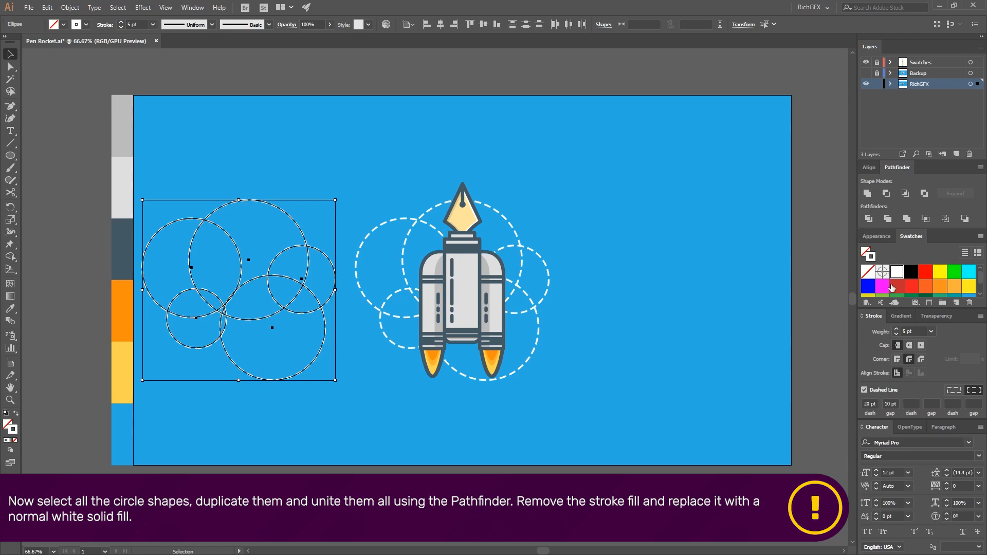
{"action": "left_click", "coordinate": [867, 194]}
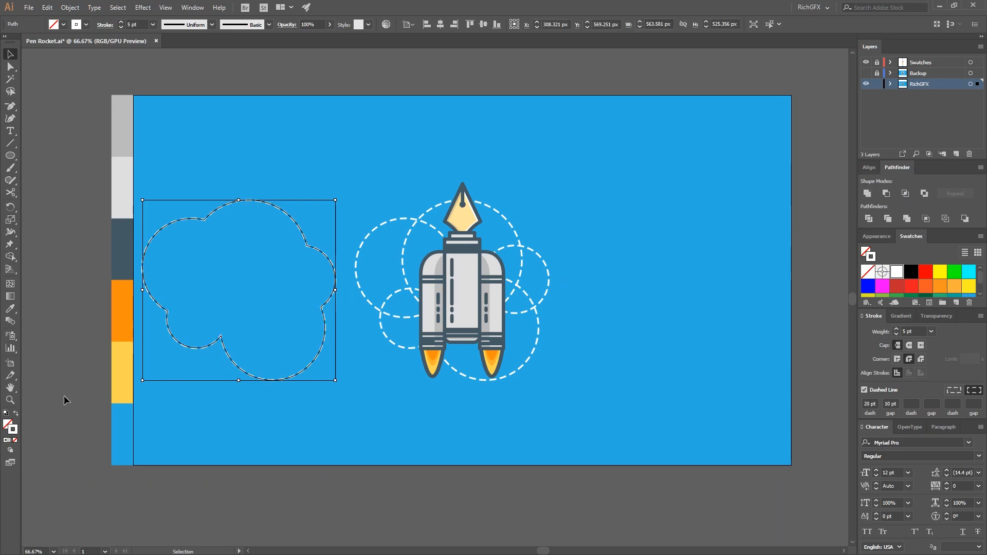
{"action": "left_click", "coordinate": [16, 415]}
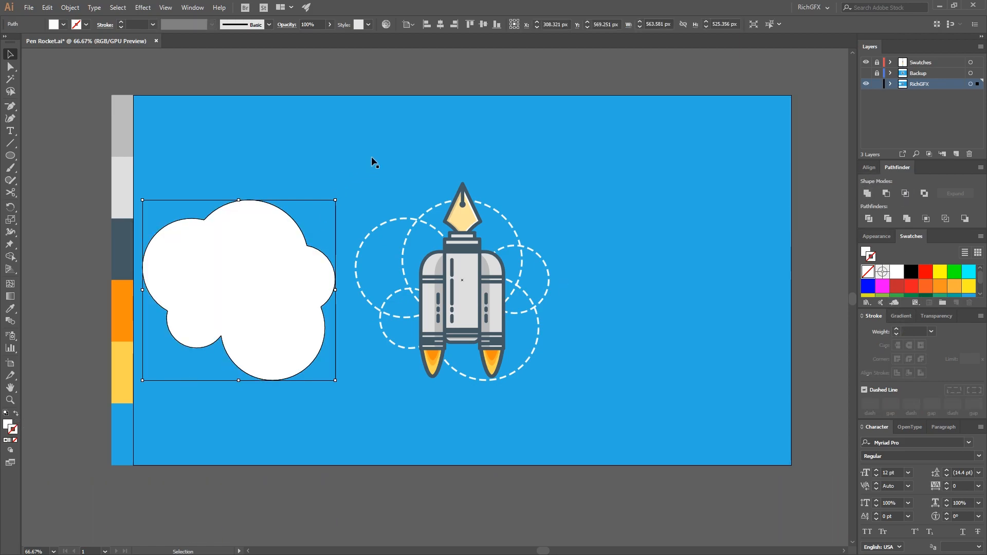
Centre the white cloud shape on the artboard and scale it up proportionally to about 965 by 900 px
{"action": "left_click", "coordinate": [439, 24]}
{"action": "left_click", "coordinate": [483, 24]}
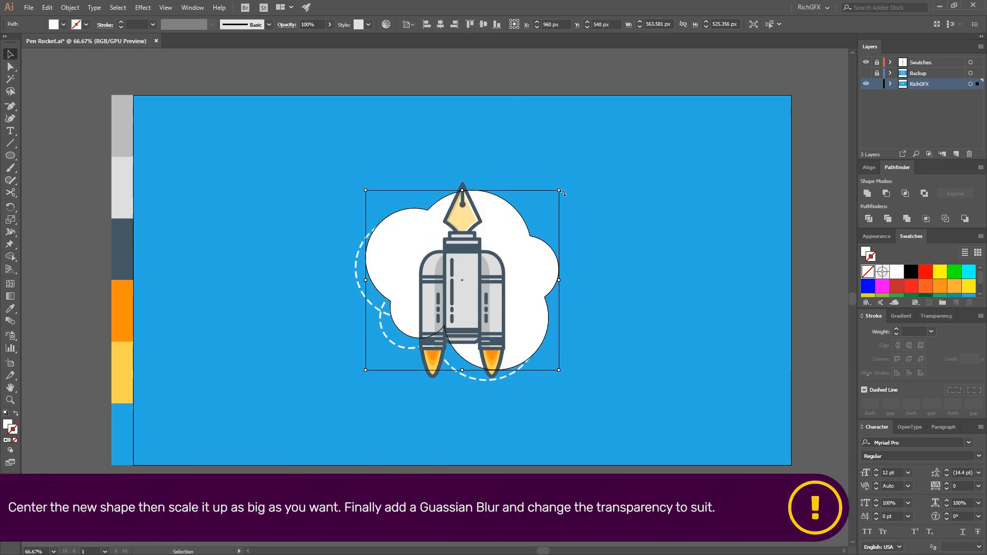
{"action": "left_click_drag", "start_coordinate": [561, 189], "coordinate": [685, 130]}
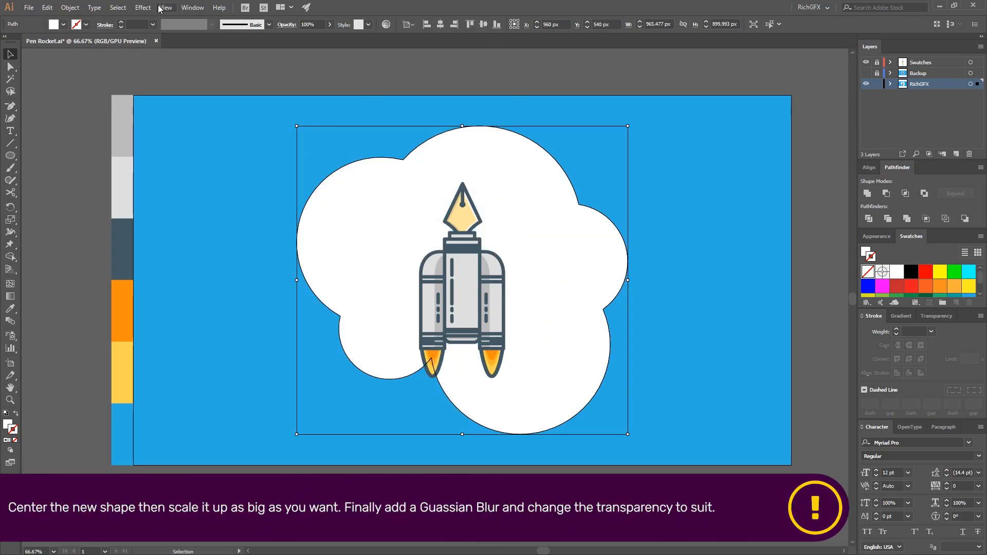
Apply a Gaussian Blur with a 20 pixel radius to the white cloud shape
{"action": "left_click", "coordinate": [165, 7]}
{"action": "left_click", "coordinate": [143, 7]}
{"action": "mouse_move", "coordinate": [190, 180]}
{"action": "left_click", "coordinate": [285, 181]}
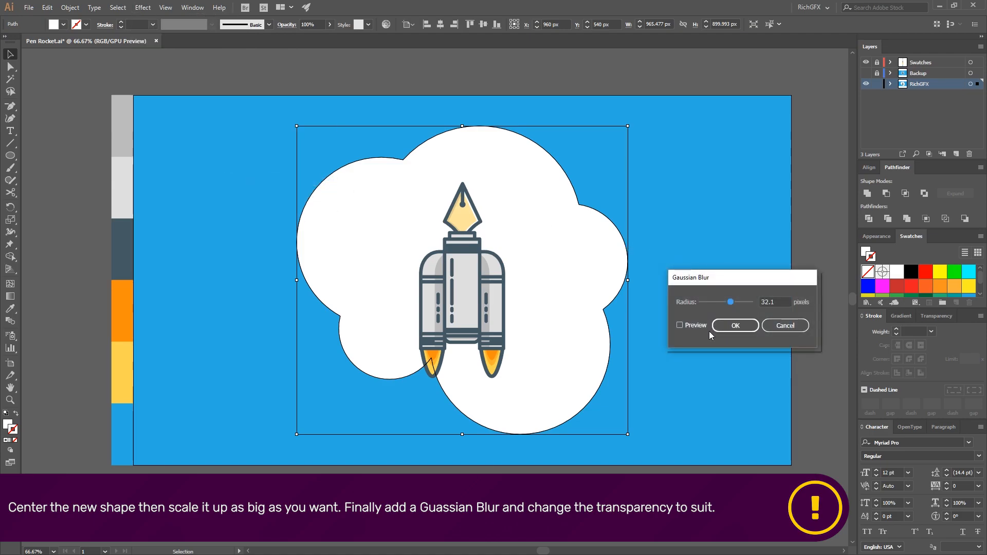
{"action": "left_click", "coordinate": [698, 325]}
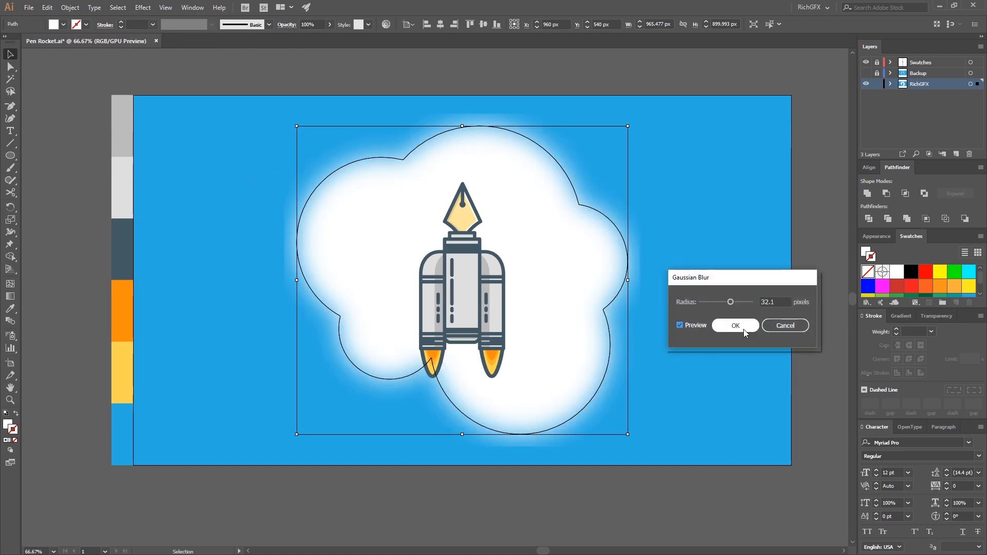
{"action": "double_click", "coordinate": [771, 302]}
{"action": "type", "text": "20"}
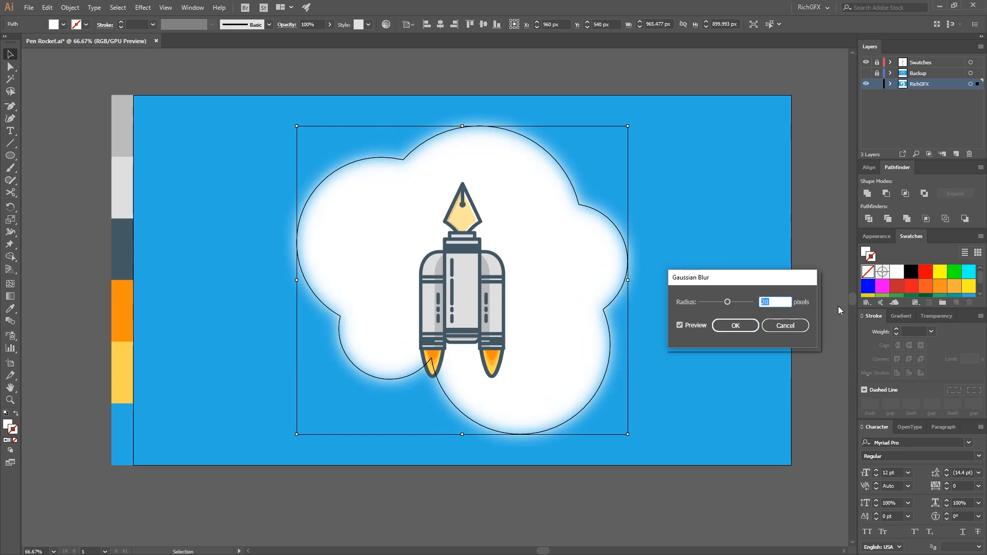
{"action": "left_click", "coordinate": [736, 328]}
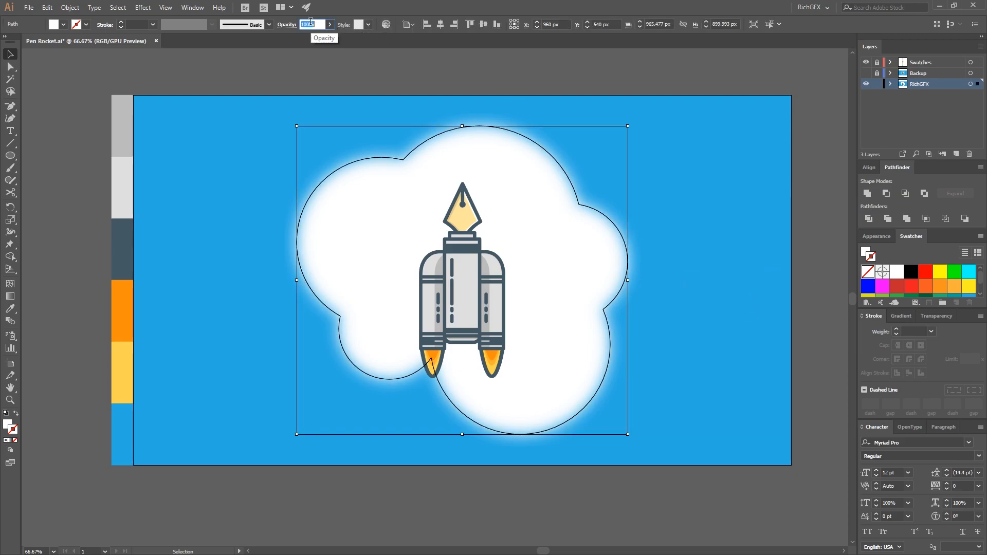
Set the blurred cloud shape's opacity to 5% and deselect it
{"action": "type", "text": "5"}
{"action": "key", "text": "Return"}
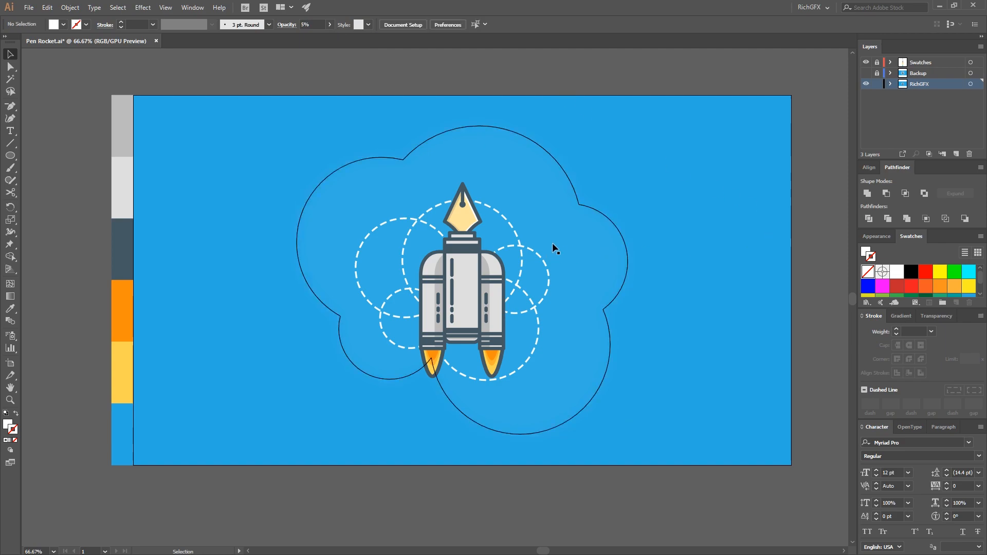
{"action": "left_click", "coordinate": [287, 51]}
Draw a circle about 73 px wide left of the cloud with no fill and a 10 pt white stroke
{"action": "left_click", "coordinate": [10, 156]}
{"action": "left_click", "coordinate": [41, 182]}
{"action": "left_click_drag", "start_coordinate": [289, 232], "coordinate": [315, 257]}
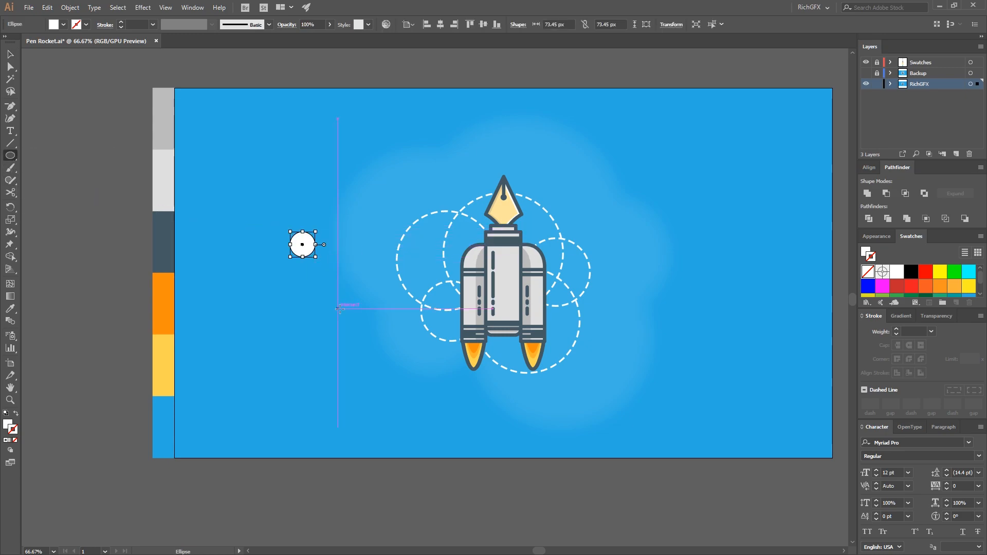
{"action": "left_click", "coordinate": [16, 413]}
{"action": "double_click", "coordinate": [129, 25]}
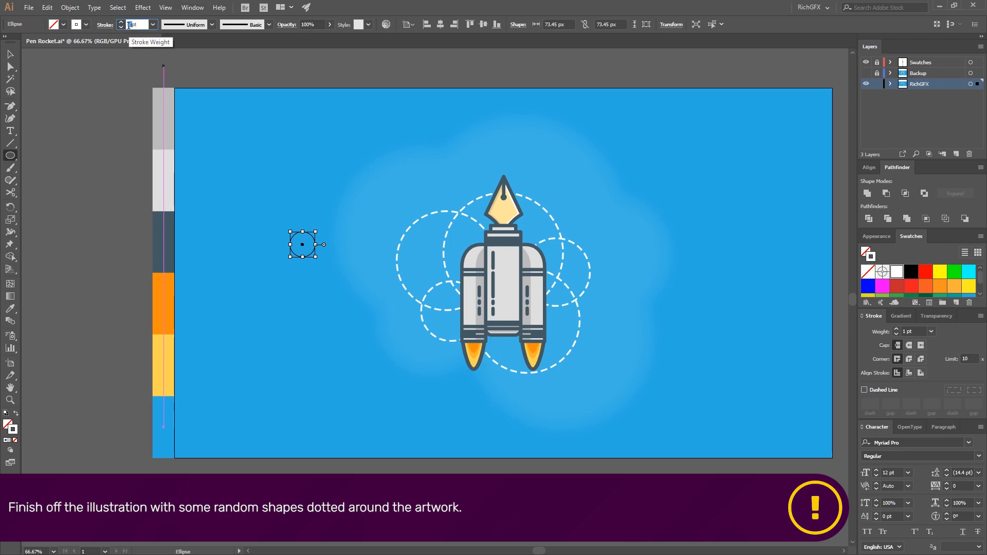
{"action": "key", "text": "Return"}
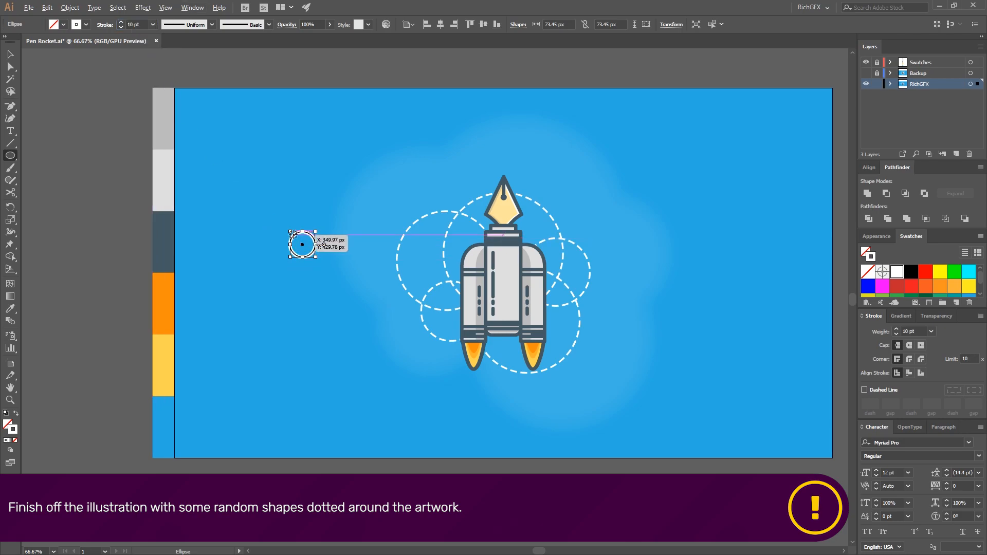
Place the small ring at the rocket's lower left and a copy about 46 px wide at its upper right
{"action": "key", "text": "v"}
{"action": "left_click_drag", "start_coordinate": [309, 248], "coordinate": [580, 231]}
{"action": "left_click", "coordinate": [406, 318]}
{"action": "left_click", "coordinate": [452, 430]}
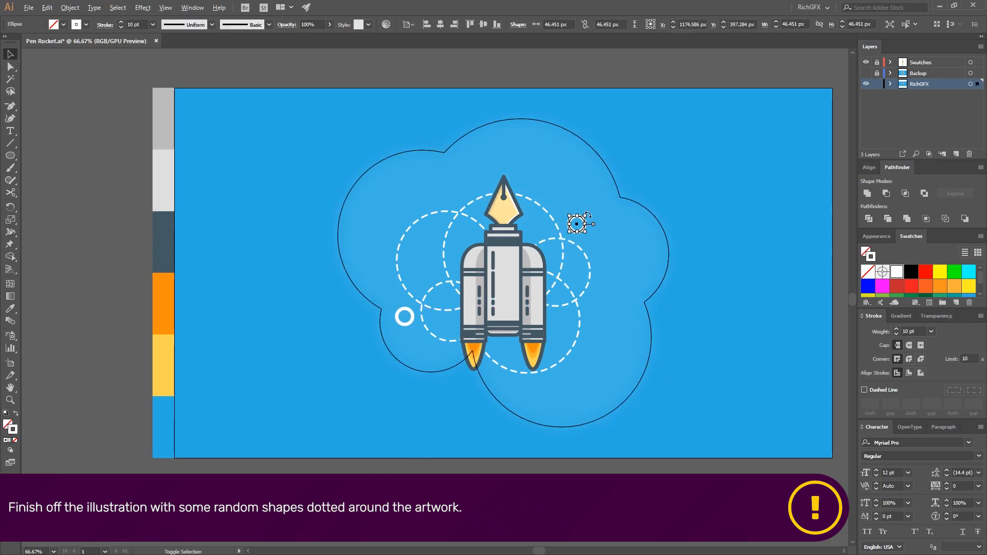
{"action": "left_click", "coordinate": [598, 477]}
Draw a short diagonal white line about 32 by 32 px with a 10 pt stroke and duplicate it alongside
{"action": "left_click", "coordinate": [11, 132]}
{"action": "left_click", "coordinate": [12, 144]}
{"action": "left_click_drag", "start_coordinate": [276, 274], "coordinate": [311, 284]}
{"action": "key", "text": "v"}
{"action": "key", "text": "ctrl+shift+a"}
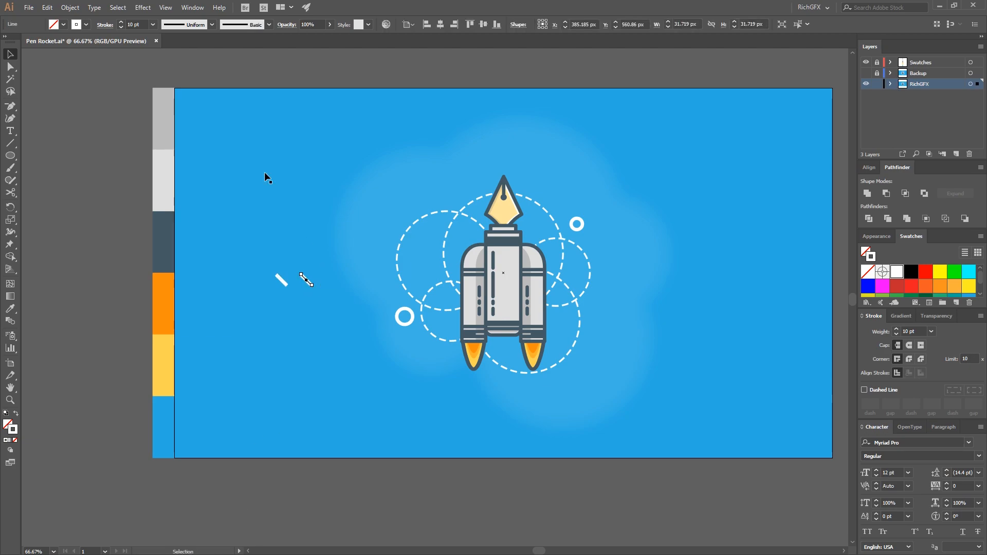
Cross the two short white lines at their centres to form an X
{"action": "left_click", "coordinate": [286, 285], "text": "shift"}
{"action": "left_click", "coordinate": [286, 285]}
{"action": "left_click", "coordinate": [441, 24]}
{"action": "left_click", "coordinate": [291, 314]}
{"action": "left_click", "coordinate": [278, 283]}
{"action": "left_click", "coordinate": [286, 284], "text": "shift"}
Give the X's strokes round caps and round joins, and group its two lines
{"action": "left_click", "coordinate": [909, 345]}
{"action": "left_click", "coordinate": [908, 359]}
{"action": "left_click", "coordinate": [70, 8]}
{"action": "left_click", "coordinate": [84, 44]}
Place the X to the left of the nib and a copy of it below the rocket near the left flame
{"action": "left_click", "coordinate": [285, 310]}
{"action": "left_click_drag", "start_coordinate": [282, 280], "coordinate": [449, 196]}
{"action": "key", "text": "ctrl+shift+a"}
{"action": "left_click", "coordinate": [451, 198]}
{"action": "scroll", "coordinate": [451, 197], "scroll_direction": "up", "scroll_amount": 1}
{"action": "left_click", "coordinate": [420, 522]}
{"action": "left_click_drag", "start_coordinate": [523, 477], "coordinate": [490, 473]}
{"action": "key", "text": "ctrl+minus"}
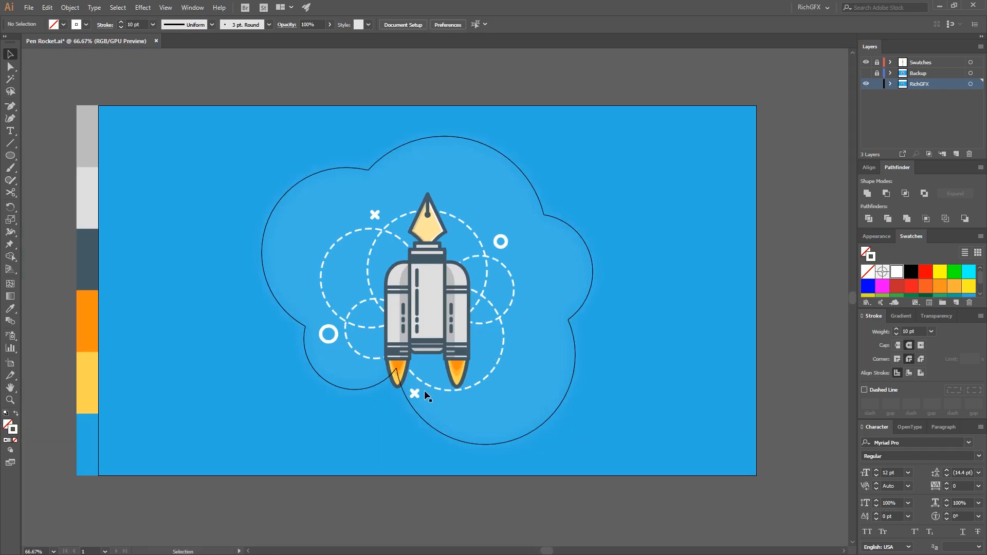
Position a plus-shaped copy of the X beside the dashed circles at the rocket's lower right and deselect it
{"action": "key", "text": "ctrl+shift+a"}
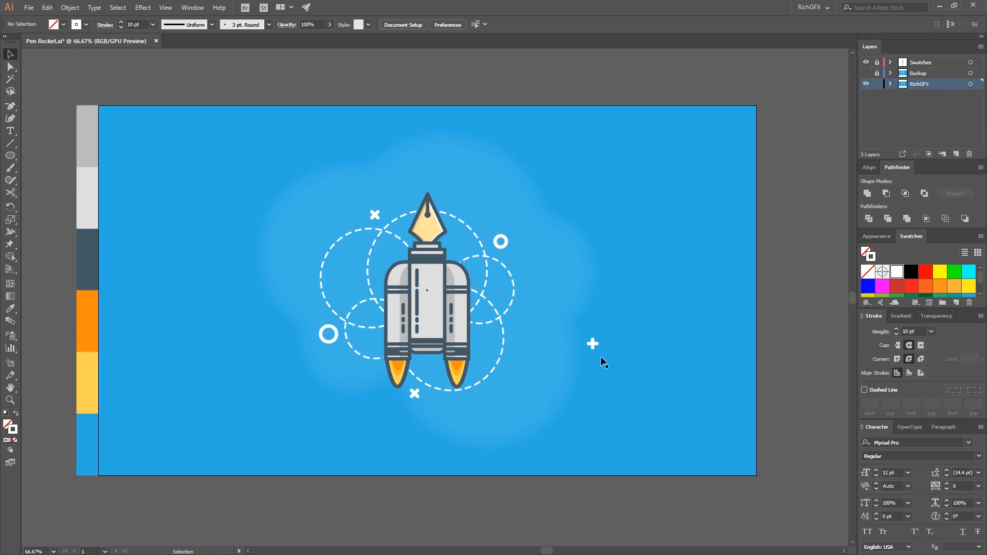
{"action": "left_click_drag", "start_coordinate": [595, 347], "coordinate": [519, 325]}
{"action": "key", "text": "ctrl+shift+a"}
{"action": "left_click_drag", "start_coordinate": [550, 419], "coordinate": [586, 434]}
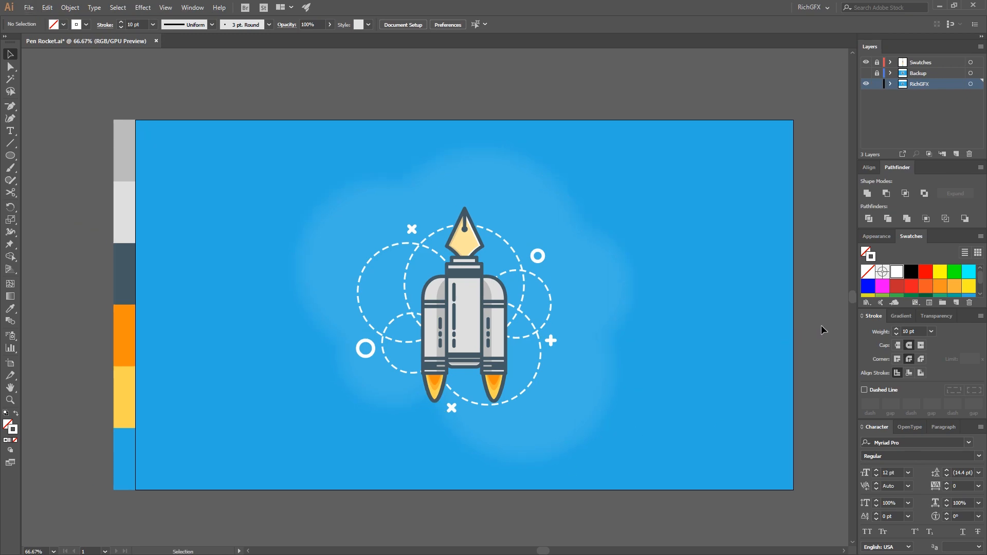